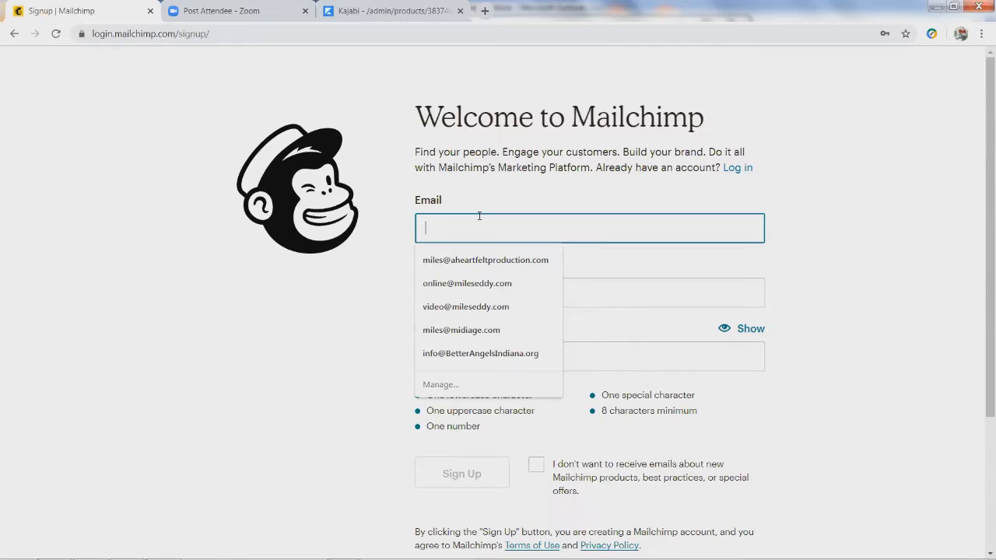
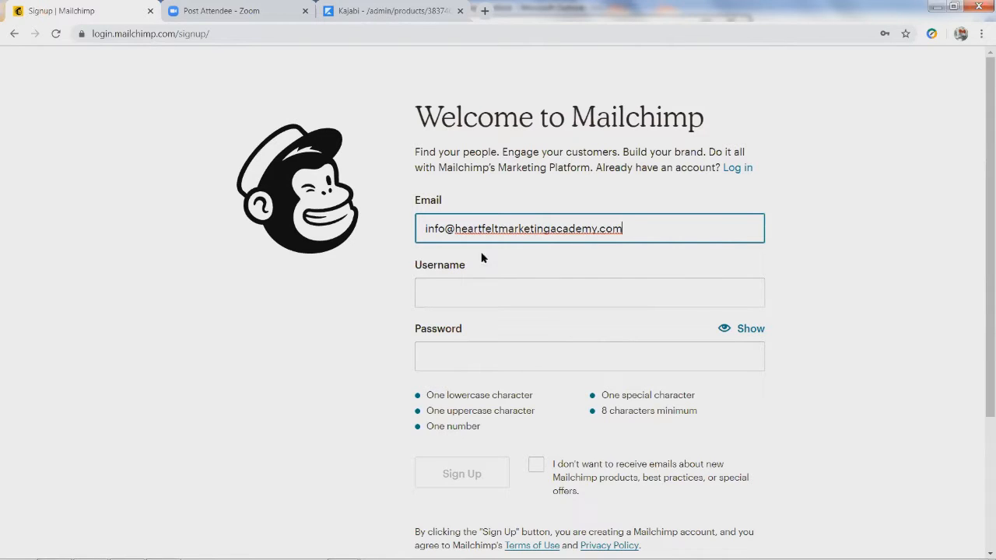
Copy the business e-mail address and paste it as the username
left_click(501, 296)
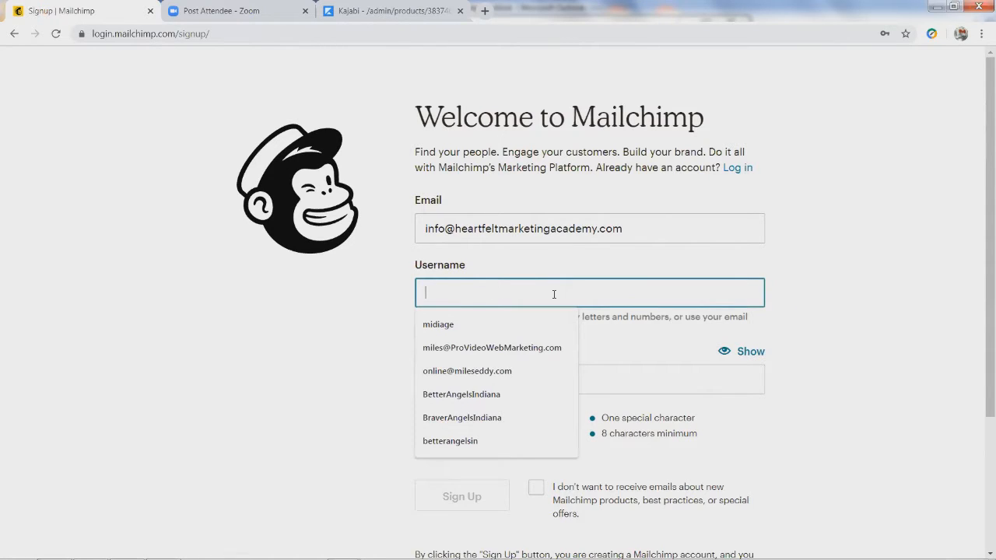
left_click(639, 228)
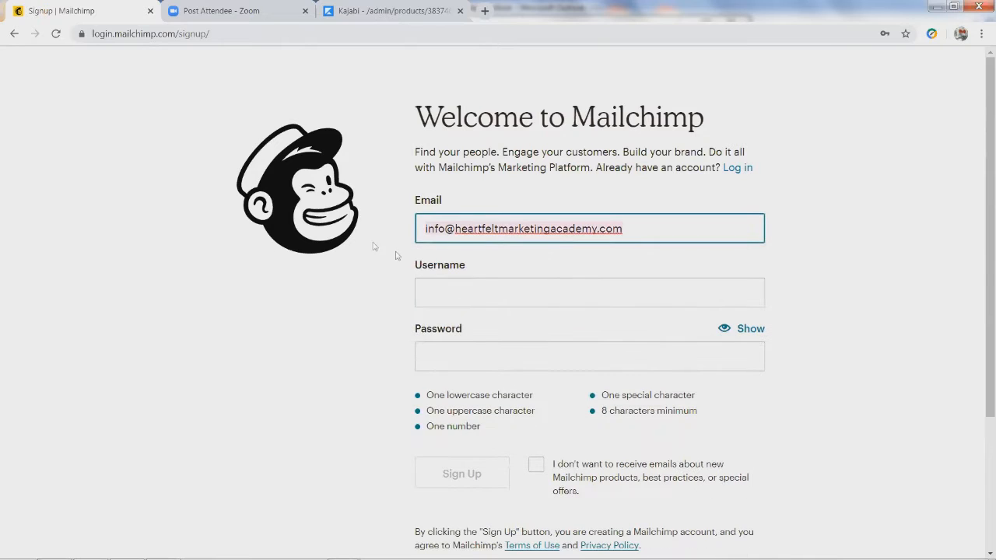
left_click(444, 292)
key("ctrl+v")
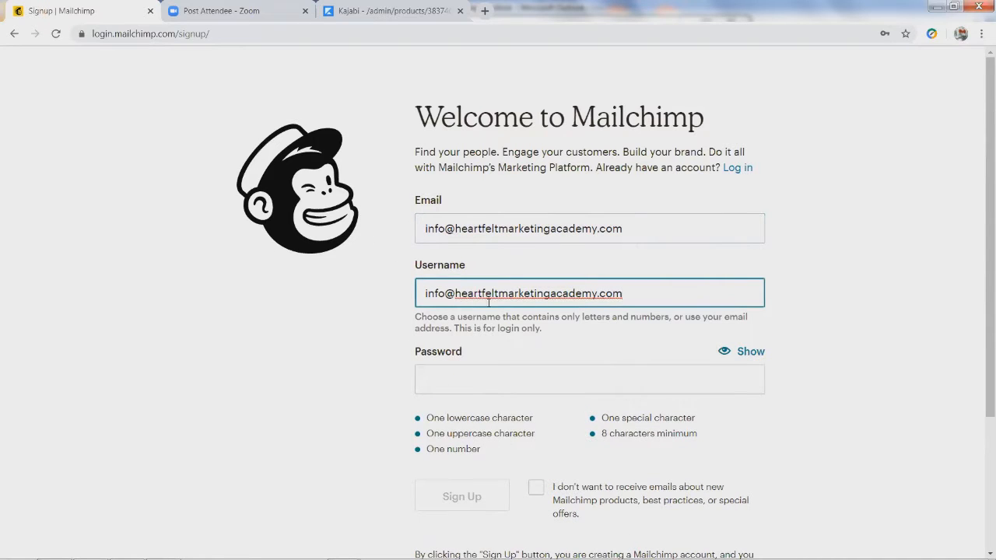
Enter a secure account password, leave promotional emails opted in, and submit the form
left_click(455, 380)
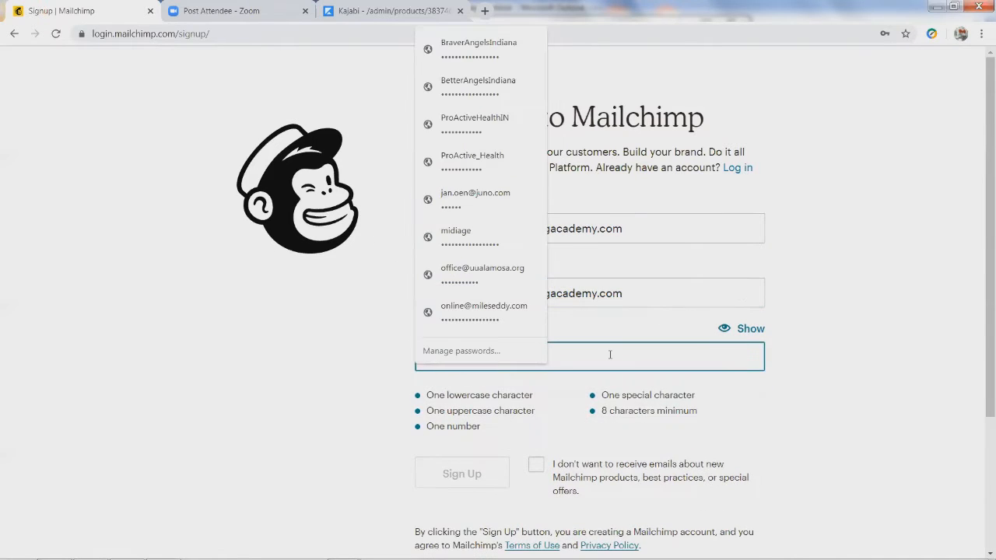
type("•••••••••")
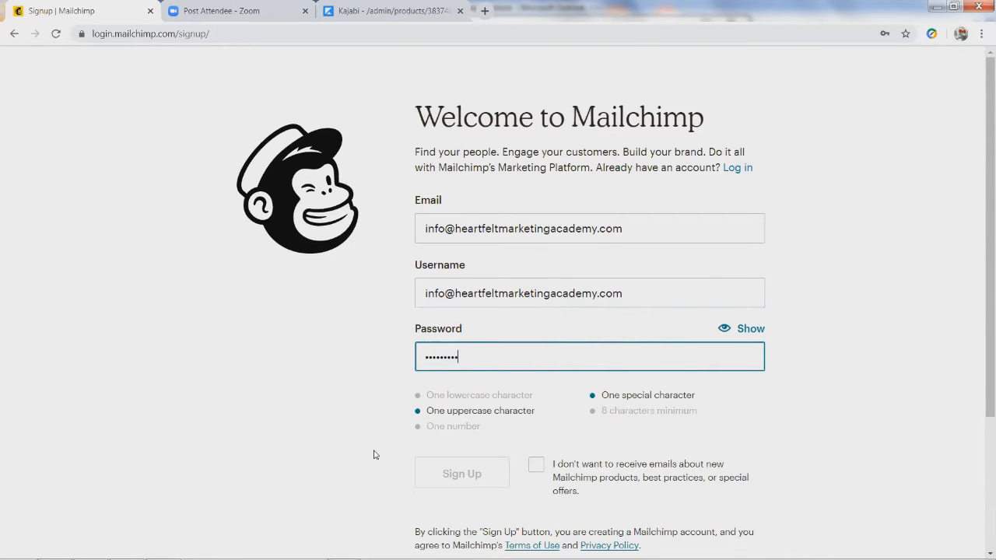
scroll(373, 454, "down", 2)
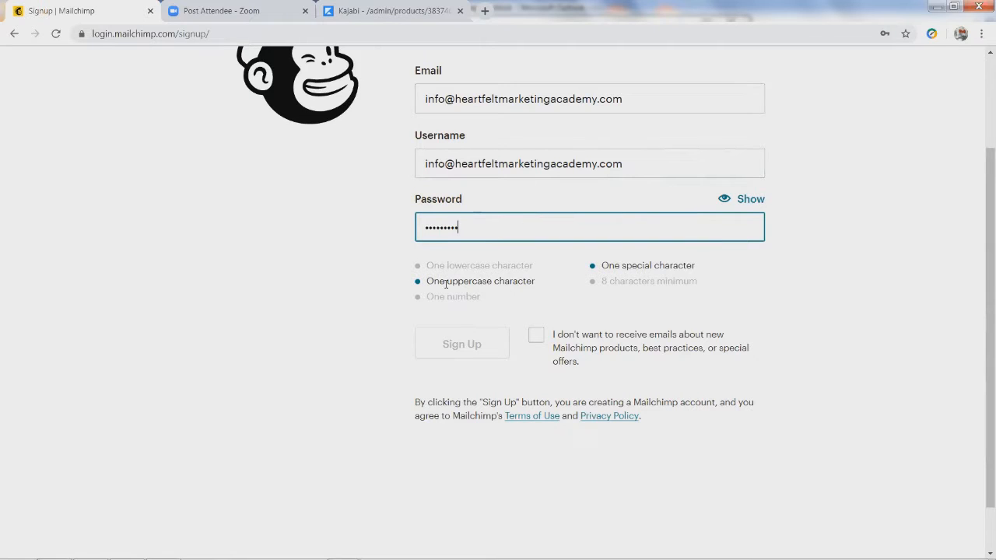
left_click_drag(474, 232, 304, 235)
type("•••••••")
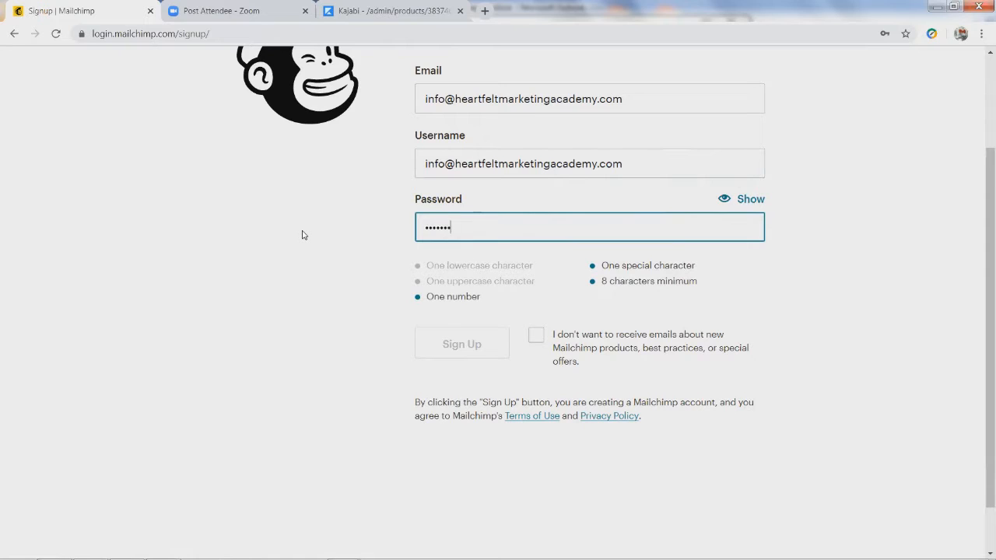
type("••")
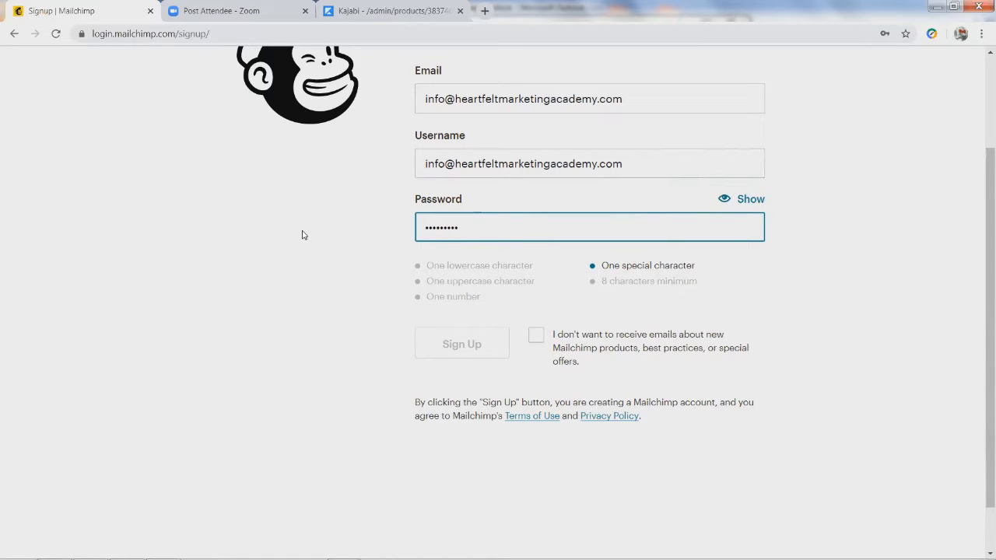
type("•")
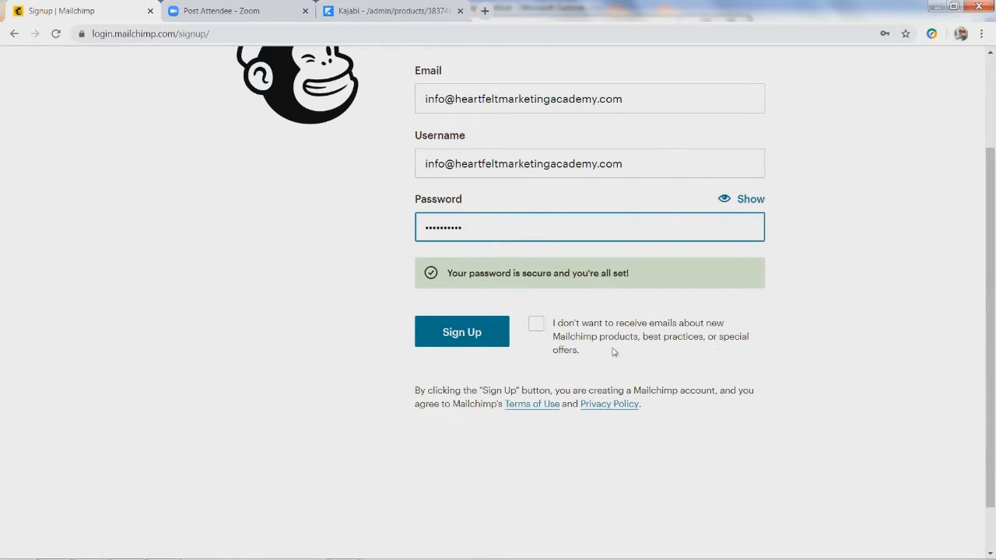
left_click(536, 326)
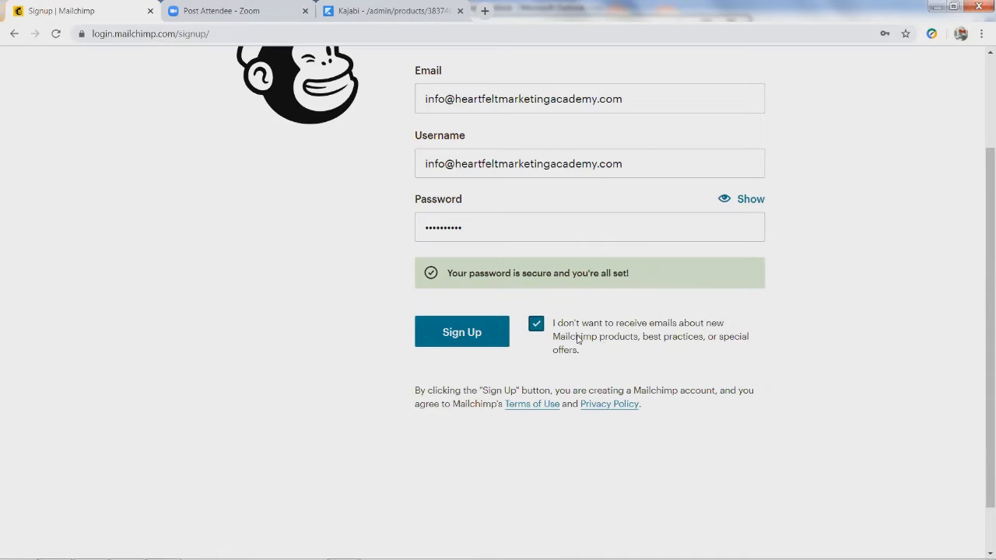
left_click(738, 334)
left_click(460, 341)
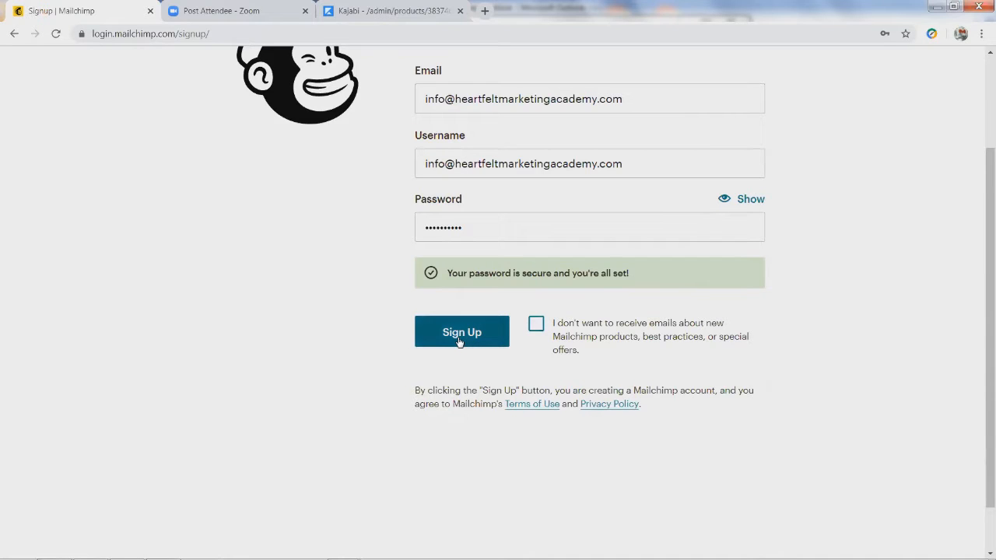
Submit the signup and save the new password in Chrome
left_click(459, 340)
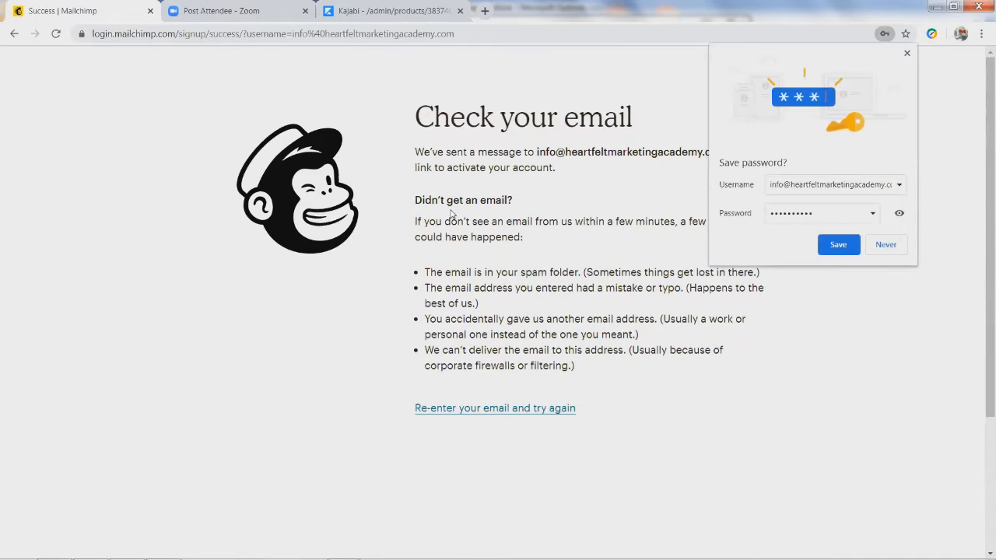
left_click(835, 246)
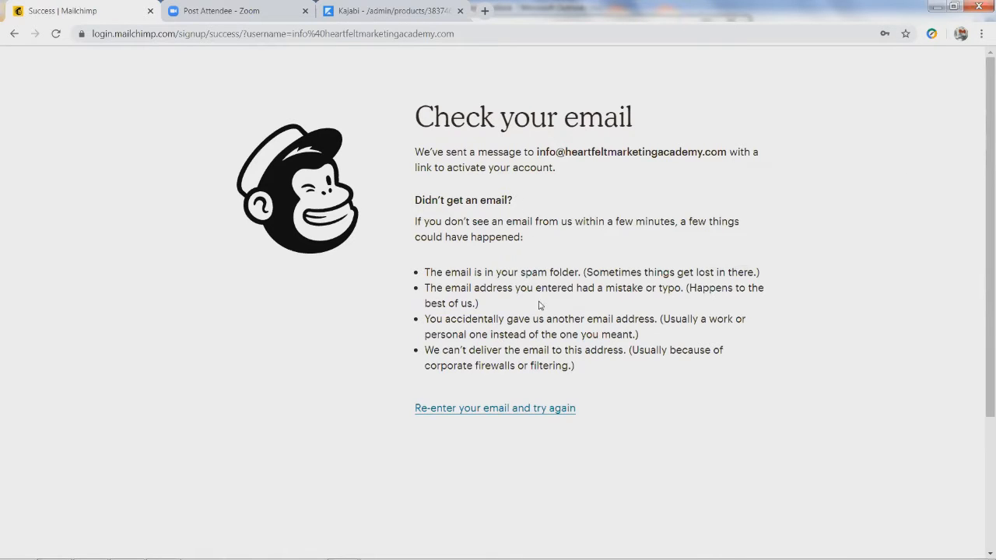
key("alt+Tab")
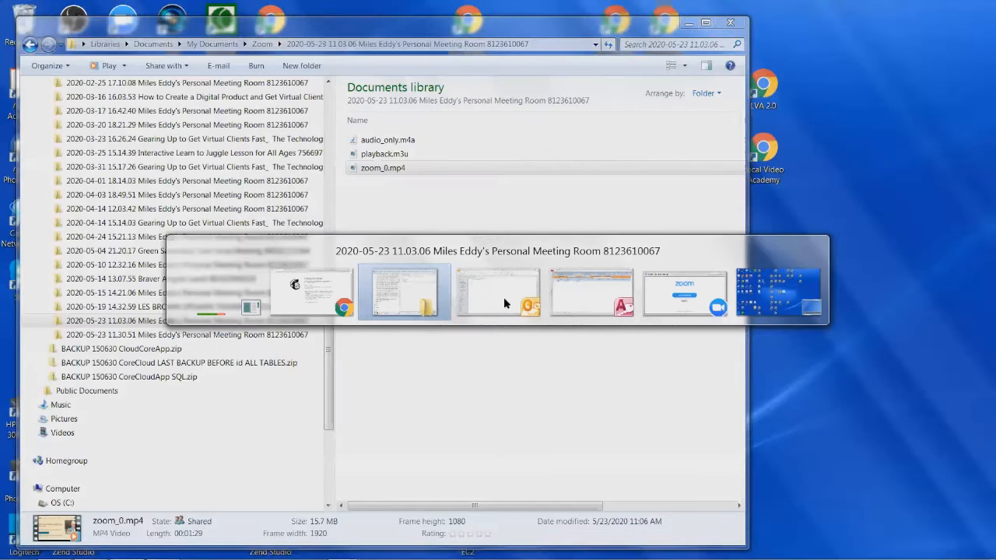
Fetch new mail in Outlook and follow the Activate Account link in the Mailchimp email
left_click(503, 297)
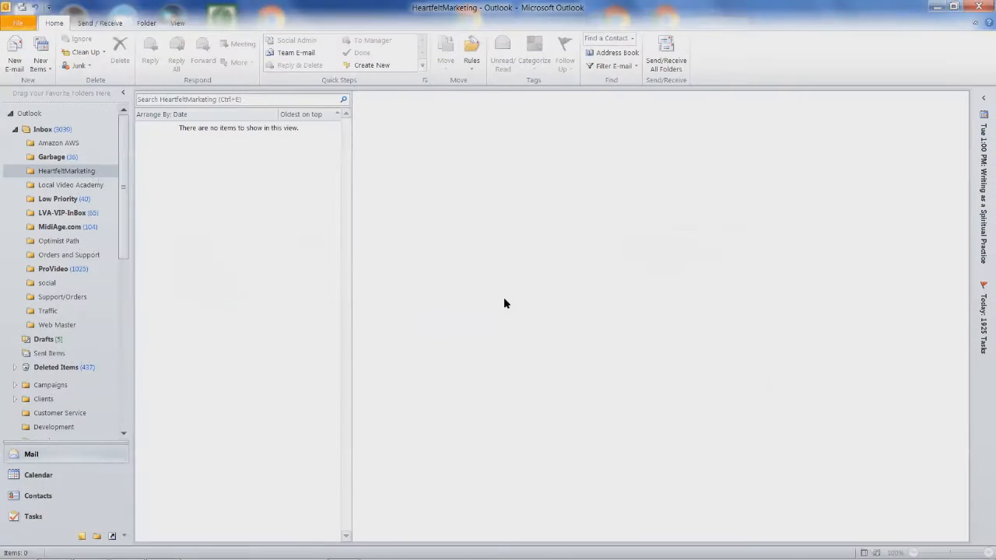
left_click(666, 58)
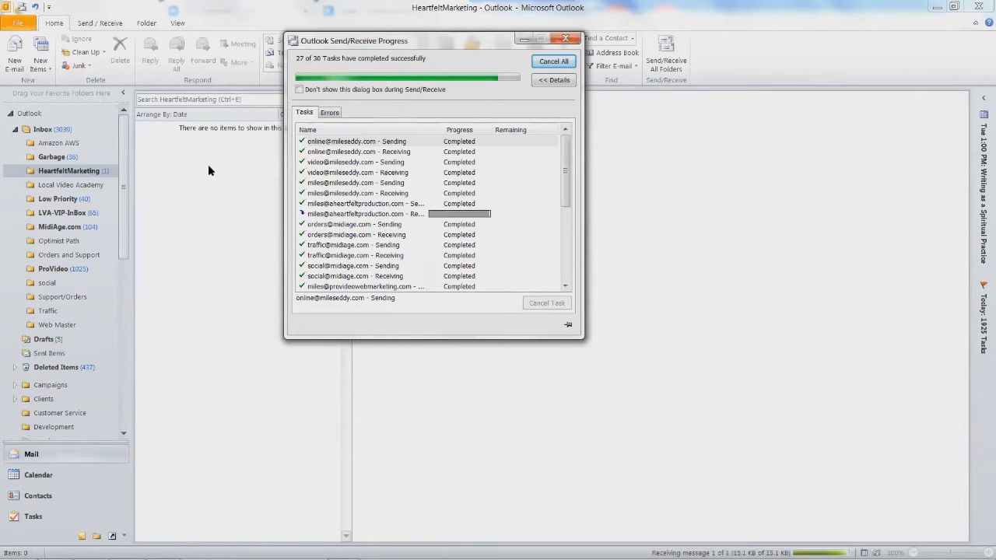
left_click(150, 152)
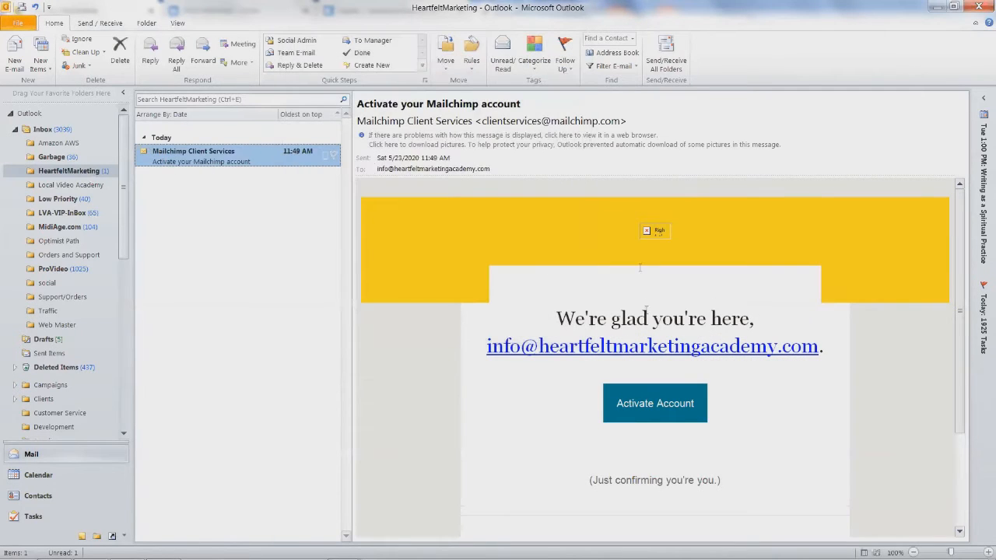
scroll(598, 443, "down", 2)
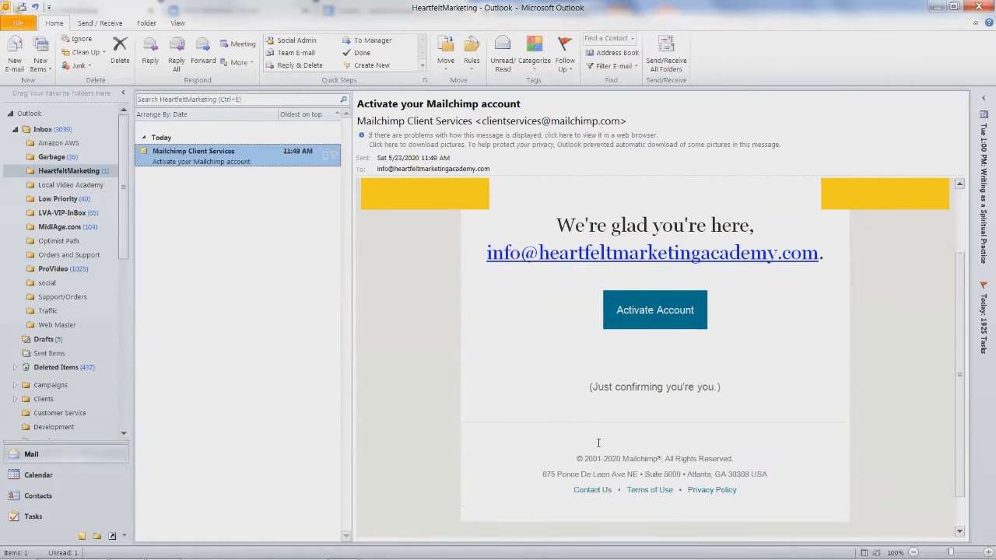
scroll(599, 443, "up", 1)
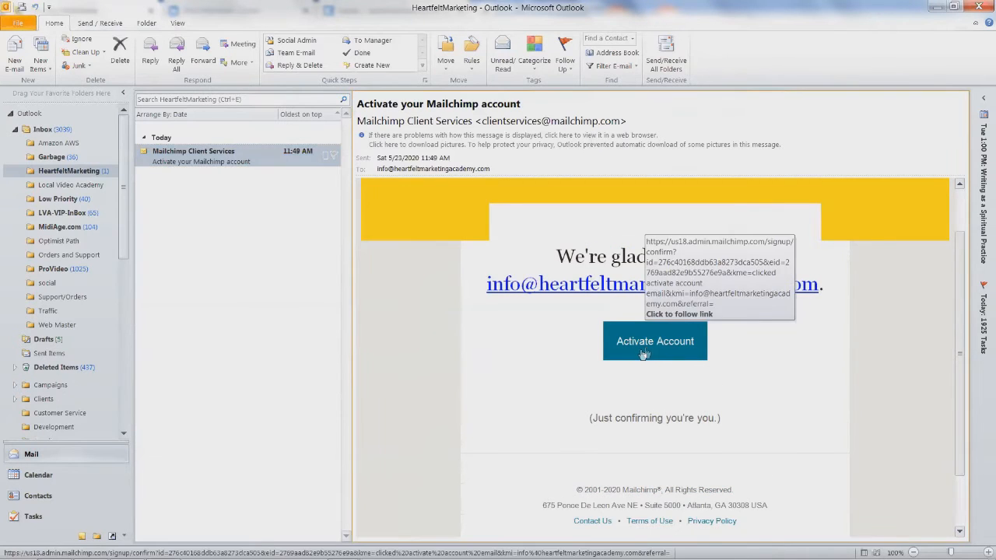
left_click(645, 345)
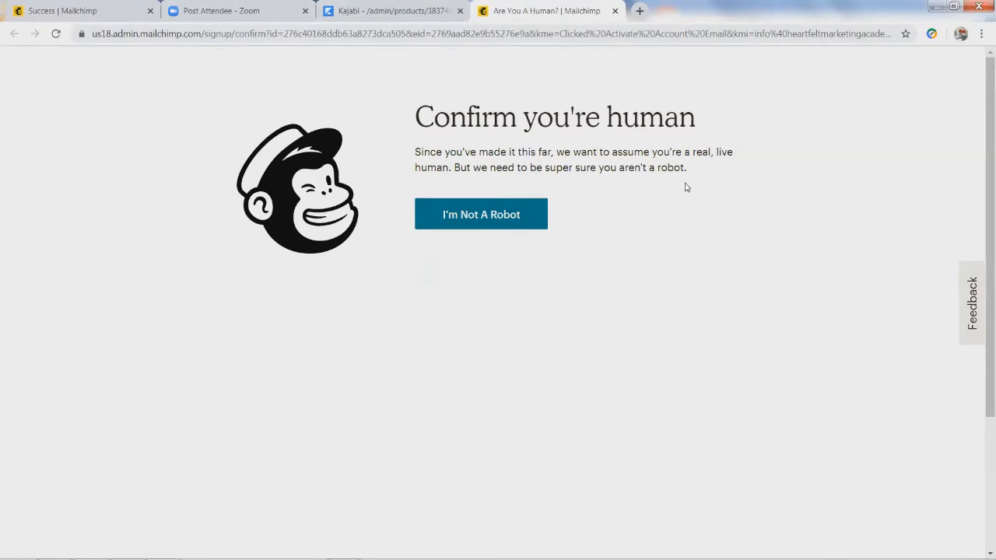
Pass the I'm Not A Robot check to reach the Plan Selector with Free as current plan
left_click(475, 222)
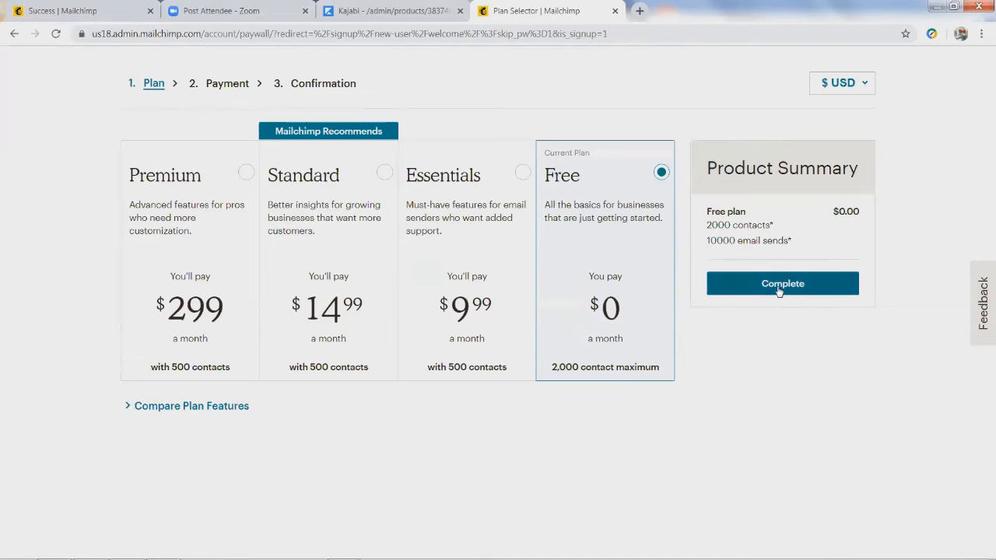
left_click(639, 11)
Load Mailchimp.com/pricing in the new tab
type("M")
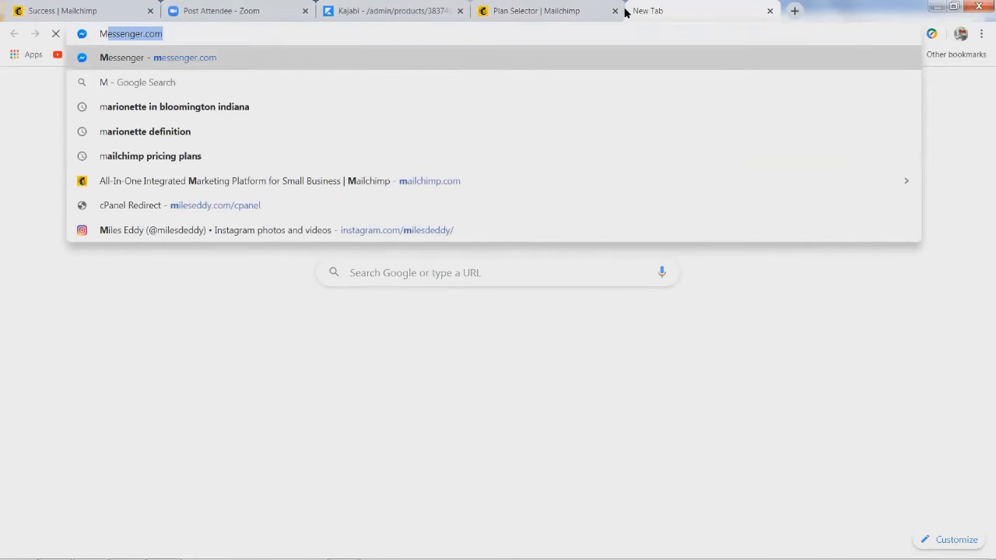
type("ailchimp.com")
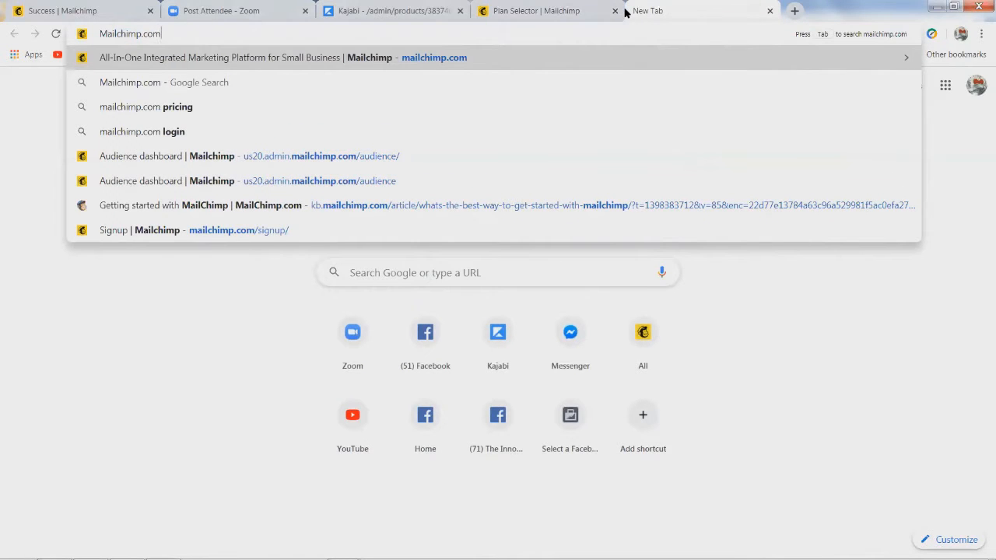
type("/pr")
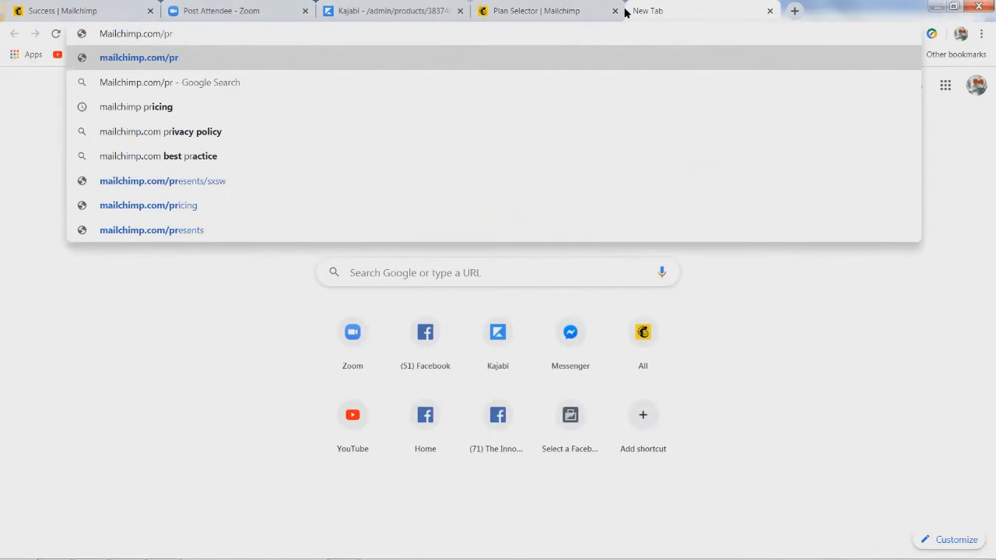
type("icing")
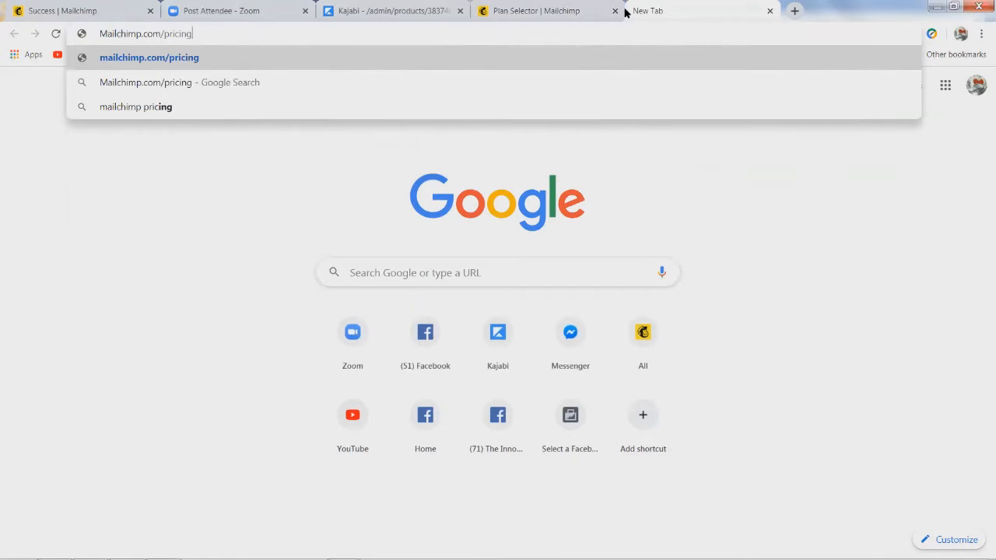
key("Return")
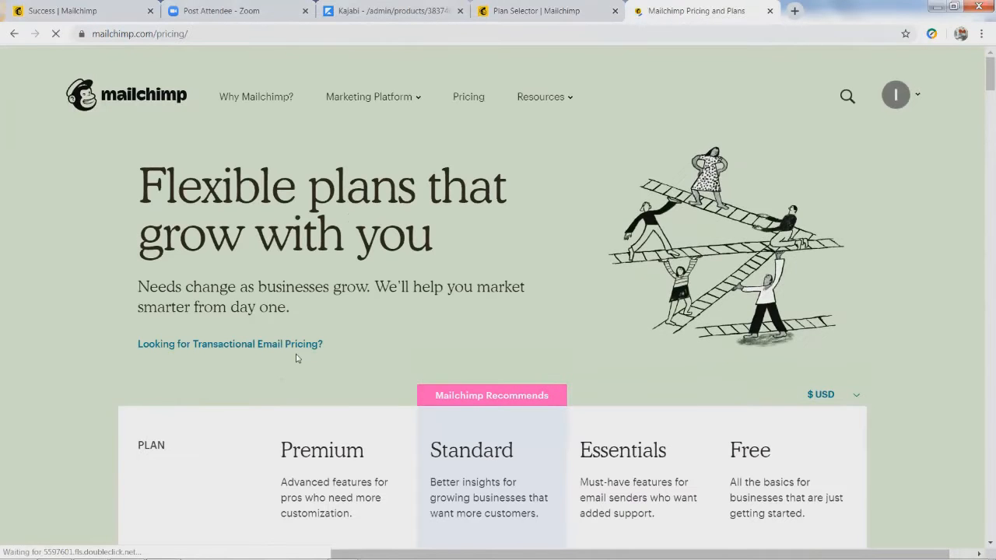
Browse the pricing page, then go to the account dashboard's Plan Selector with Free selected
scroll(243, 372, "down", 2)
left_click_drag(207, 33, 87, 34)
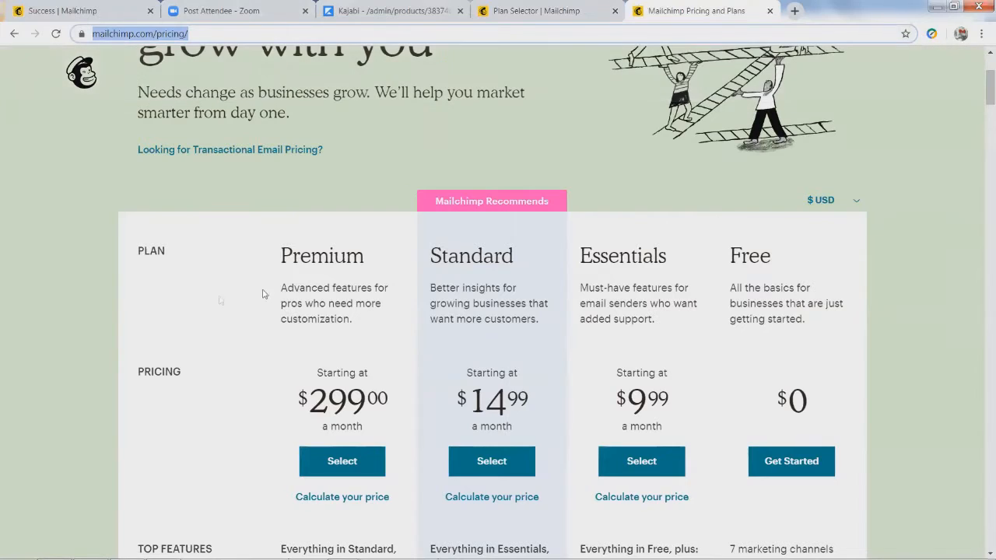
scroll(66, 388, "down", 5)
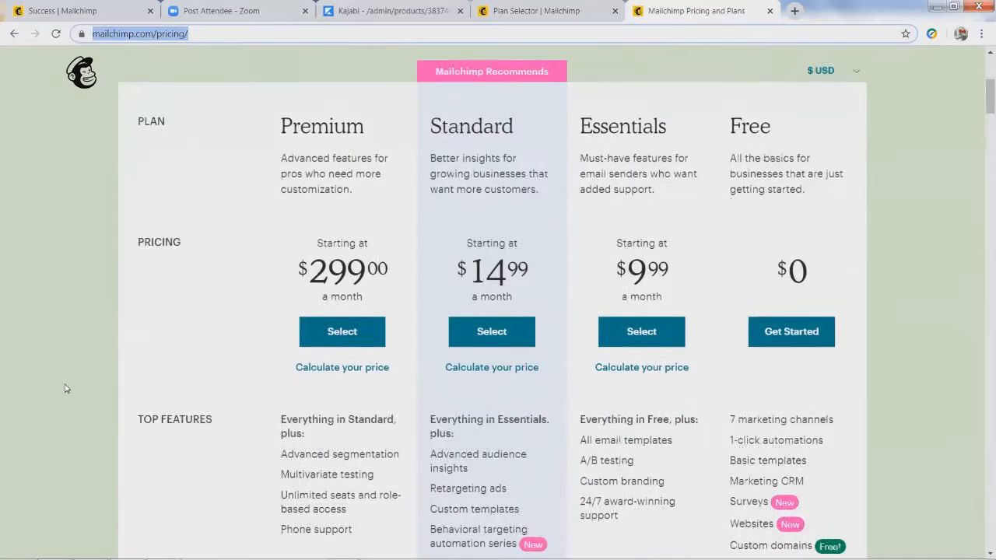
scroll(67, 374, "down", 3)
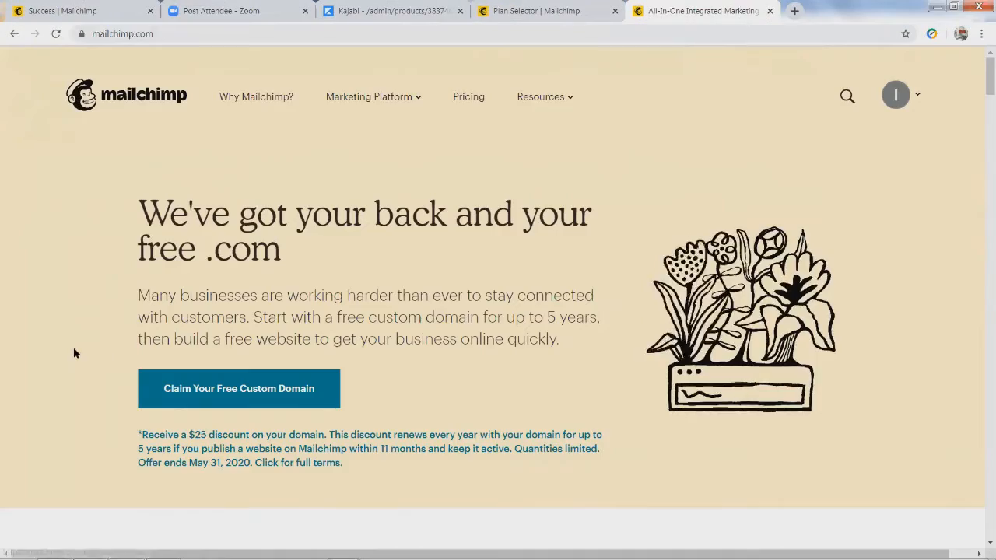
scroll(98, 366, "down", 2)
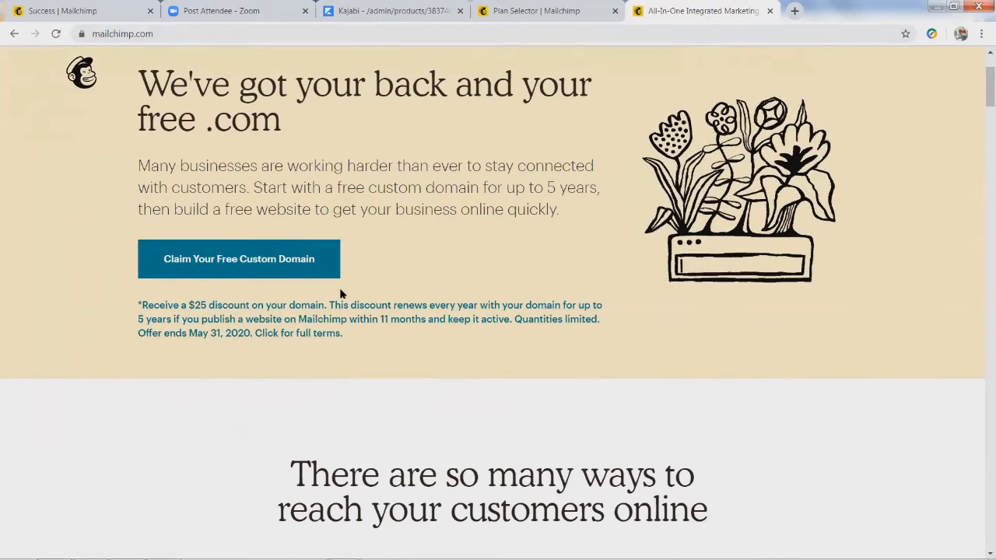
scroll(398, 274, "up", 2)
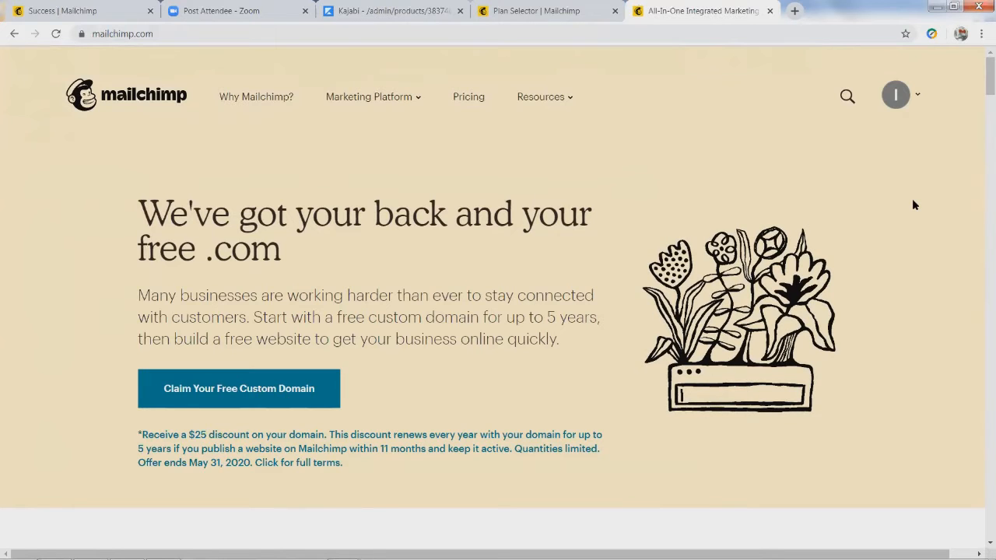
mouse_move(920, 99)
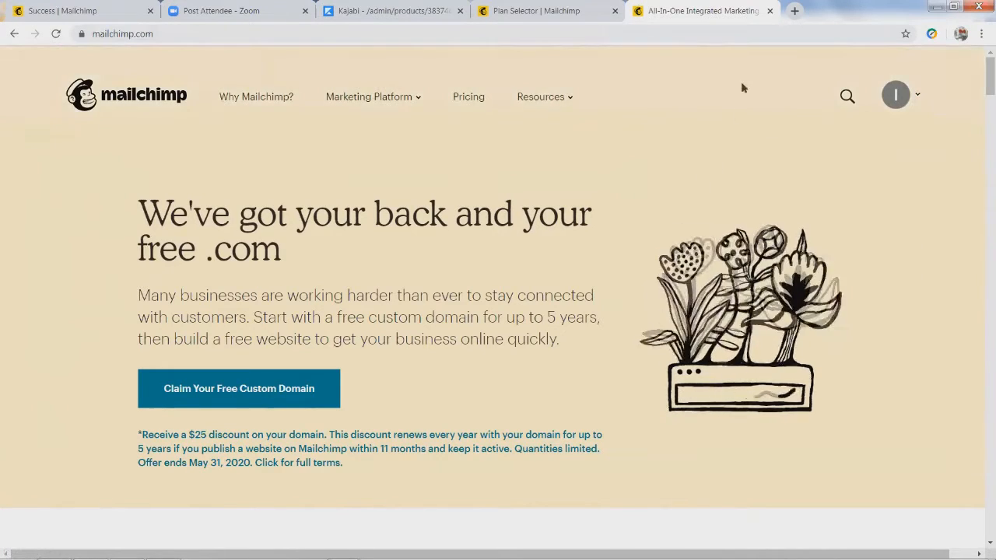
left_click(916, 98)
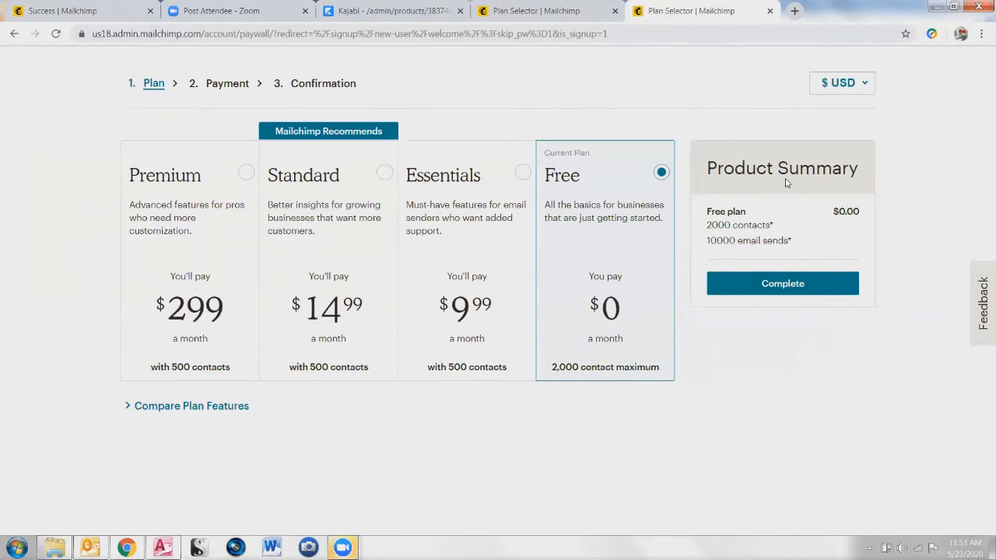
Complete the Free plan, enter the owner's first and last name, and continue to business details
left_click(772, 285)
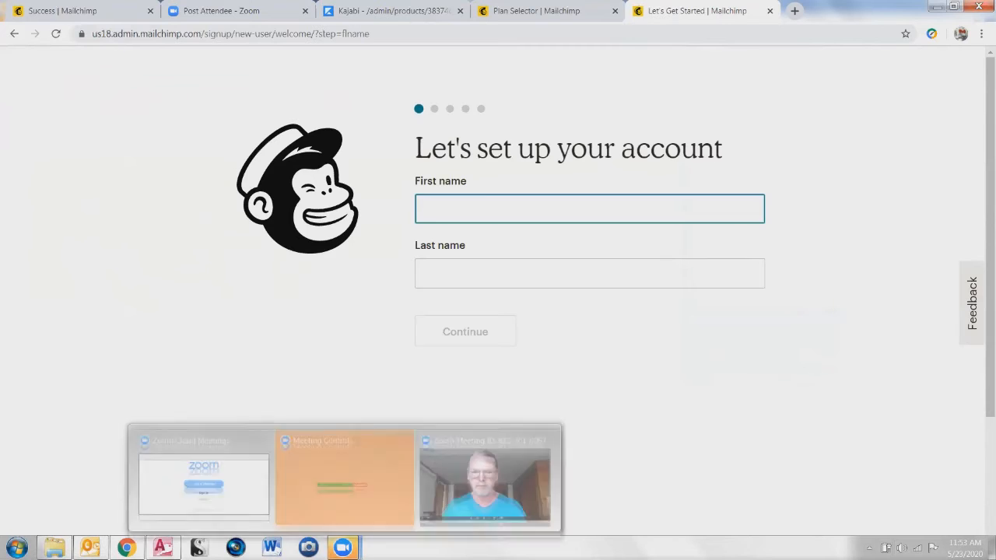
left_click(478, 215)
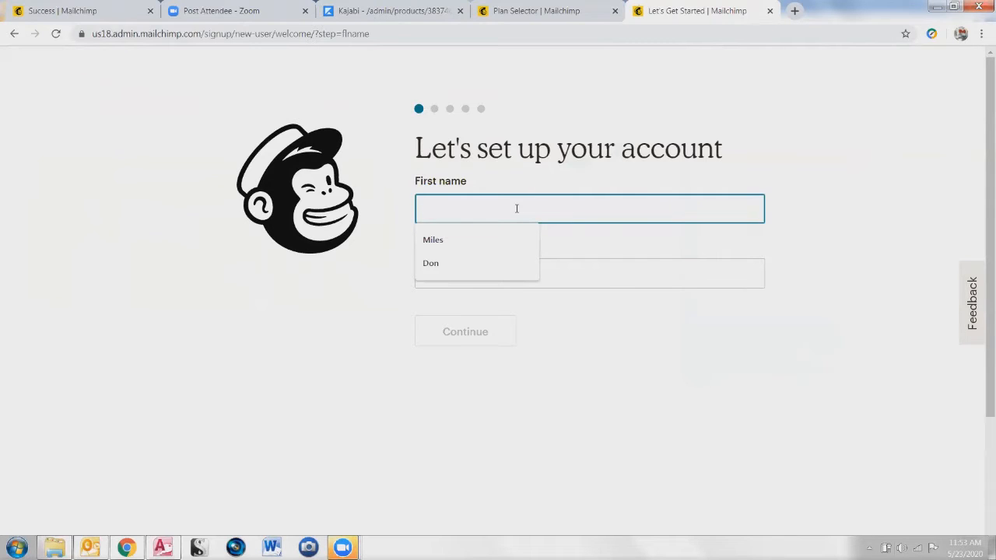
key("Tab")
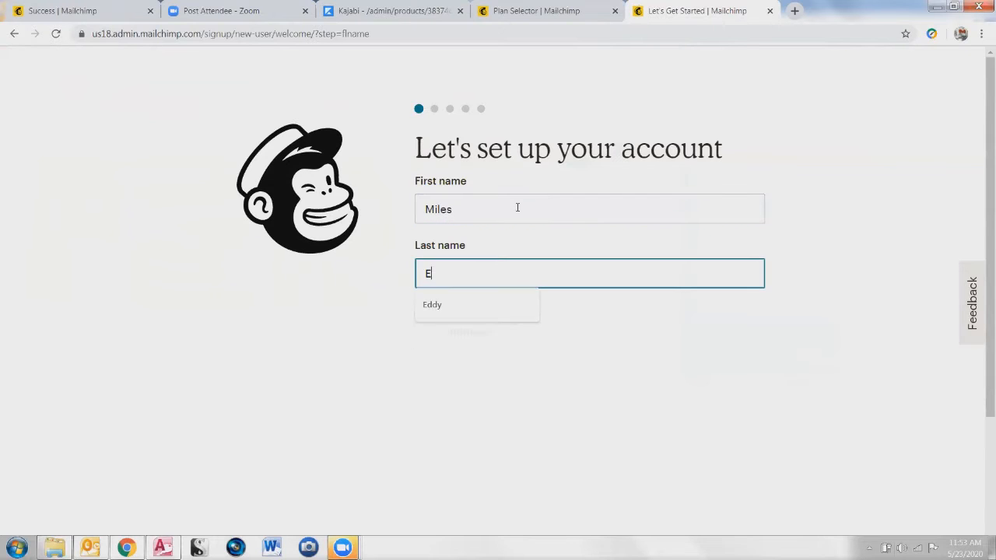
key("Tab")
left_click(469, 343)
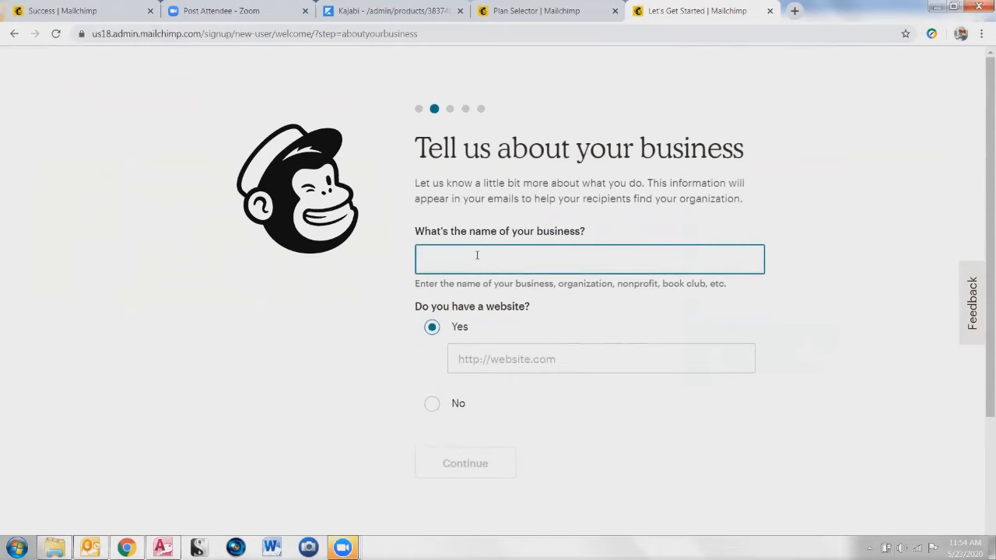
left_click(477, 255)
type("Heartfelt Marketing Academy")
left_click(467, 354)
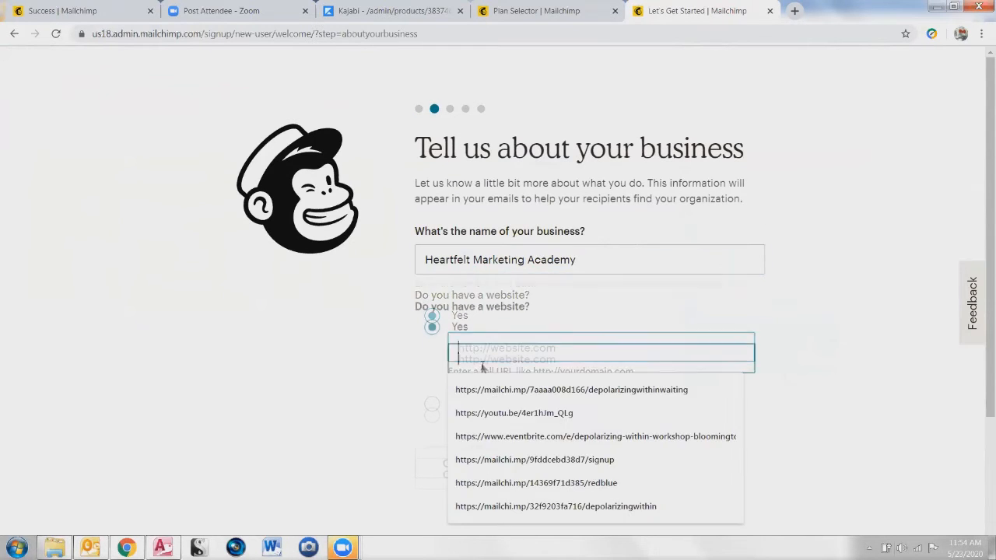
type("h")
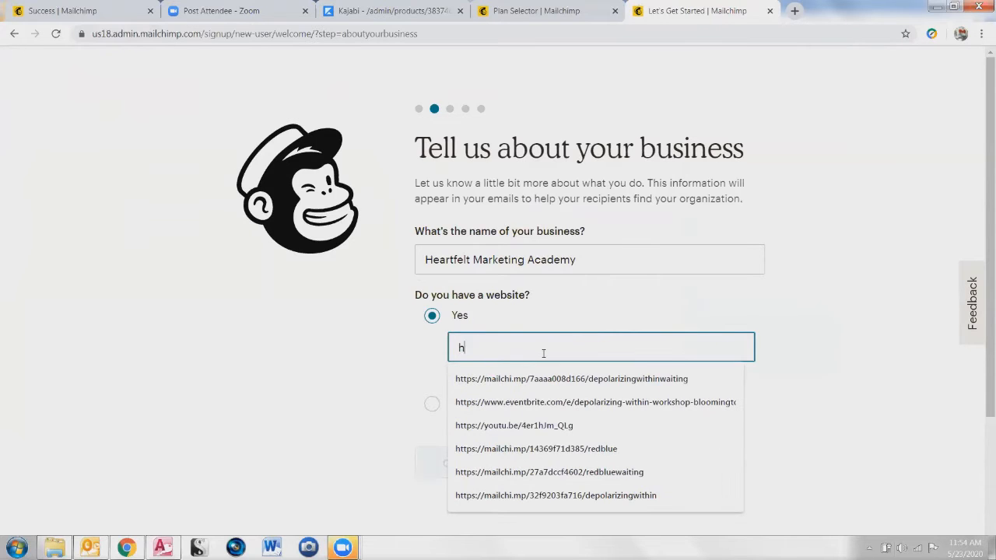
type("ttps:/www.HeartfeltMarketingAcademy.com")
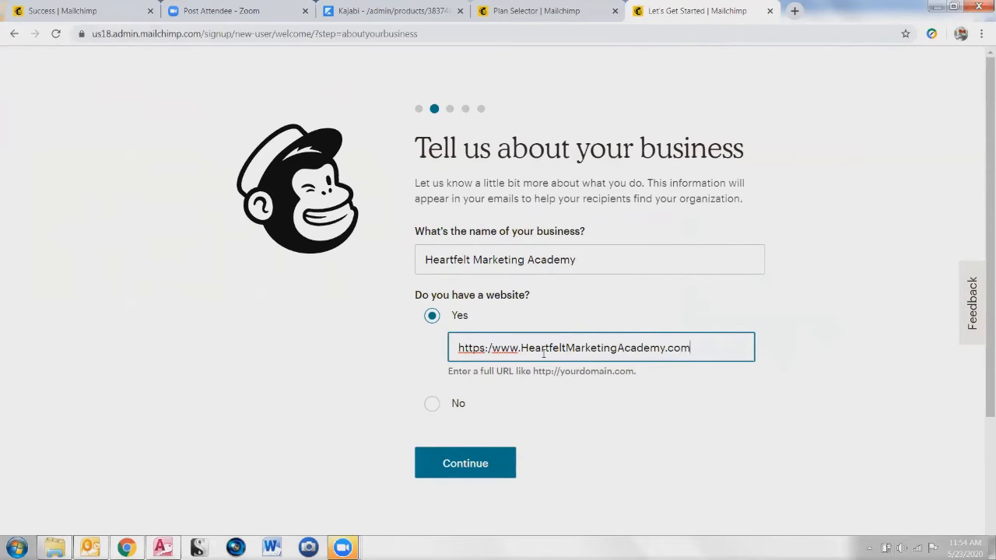
key("End")
key("Home")
key("End")
key("Home")
key("End")
key("Home")
key("Home")
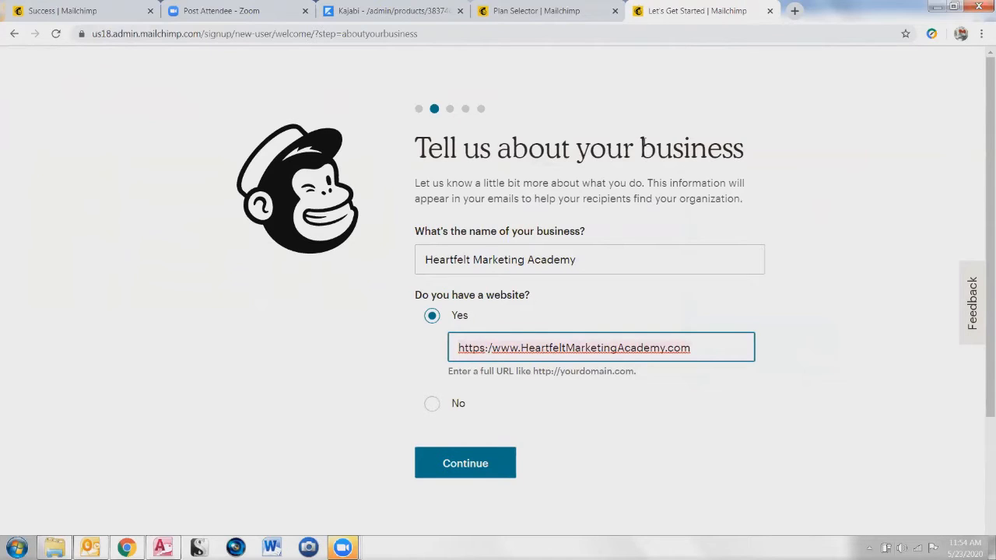
left_click(794, 13)
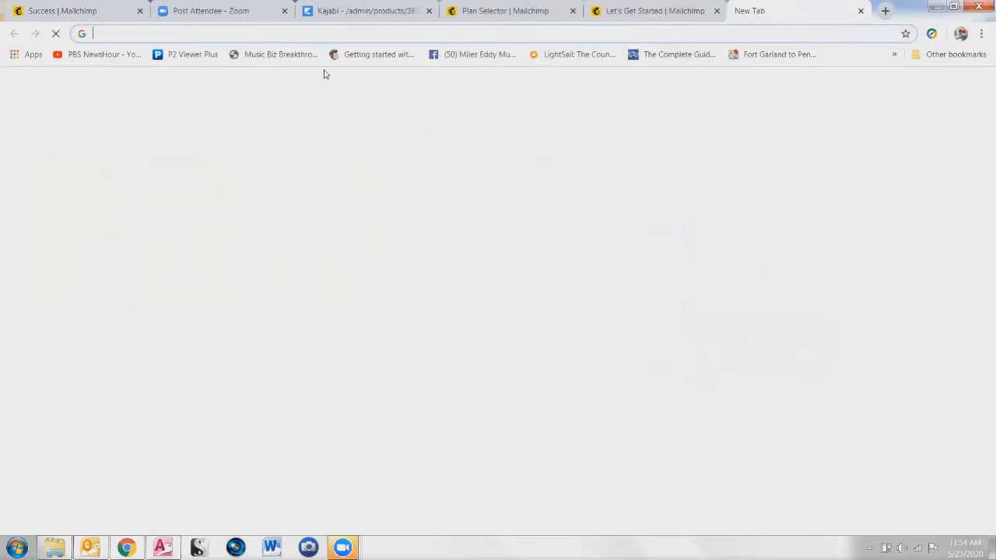
Load the pasted website address to confirm it shows A Heartfelt Production, then return to Mailchimp
type("https:/www.HeartfeltMarketingAcademy.com")
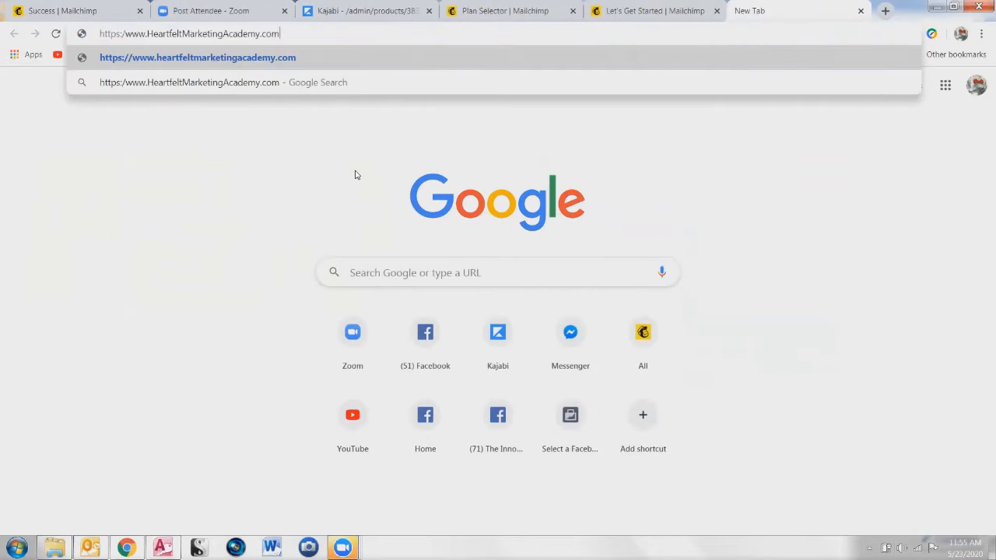
key("Return")
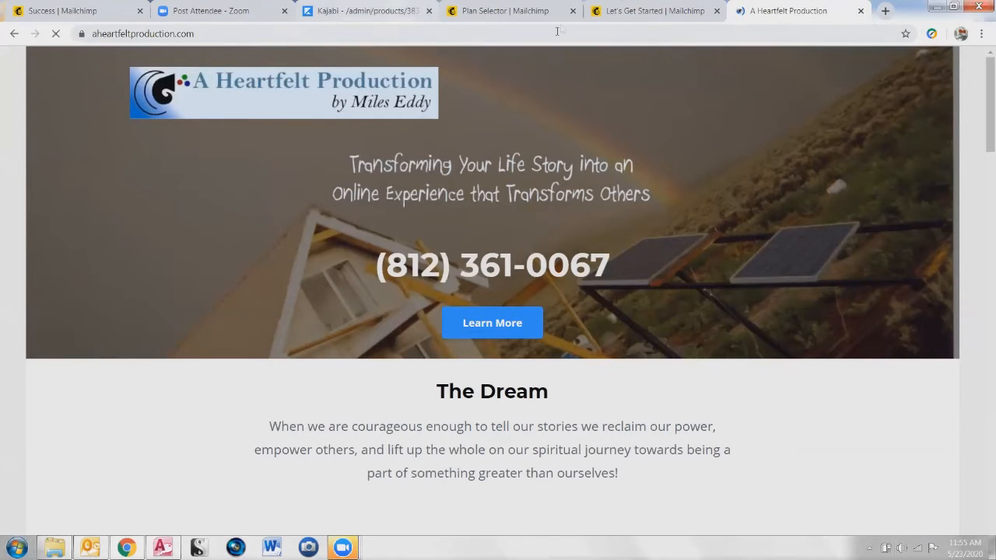
left_click(643, 12)
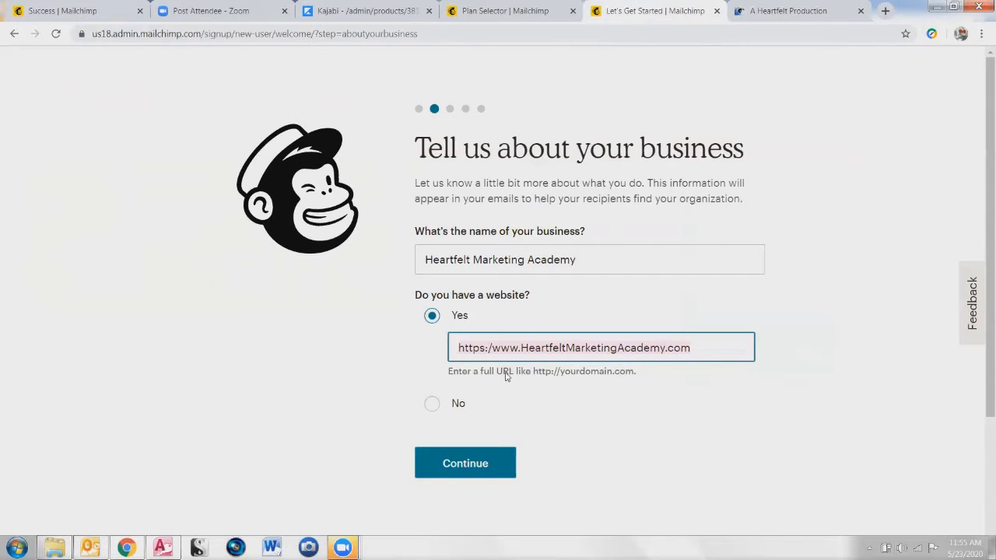
left_click(823, 10)
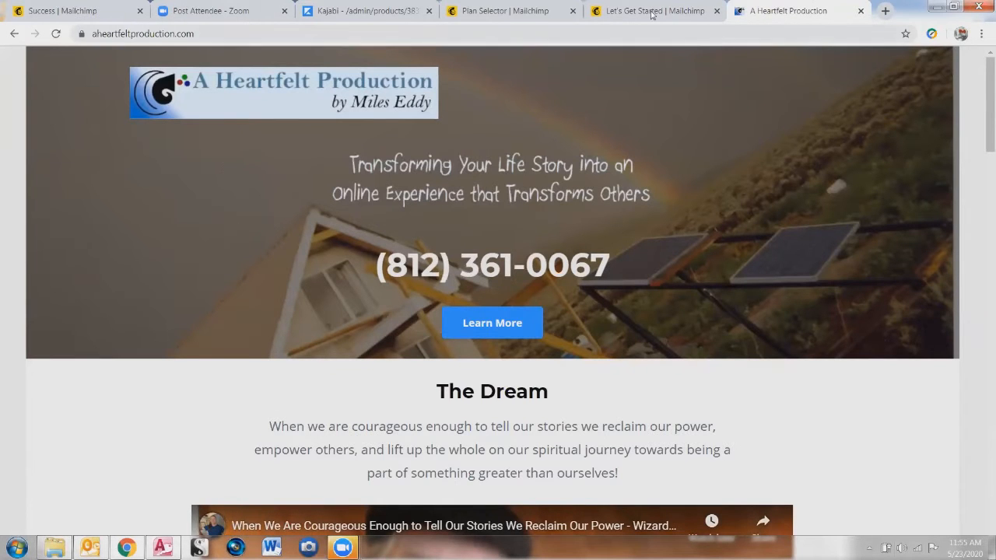
left_click(614, 9)
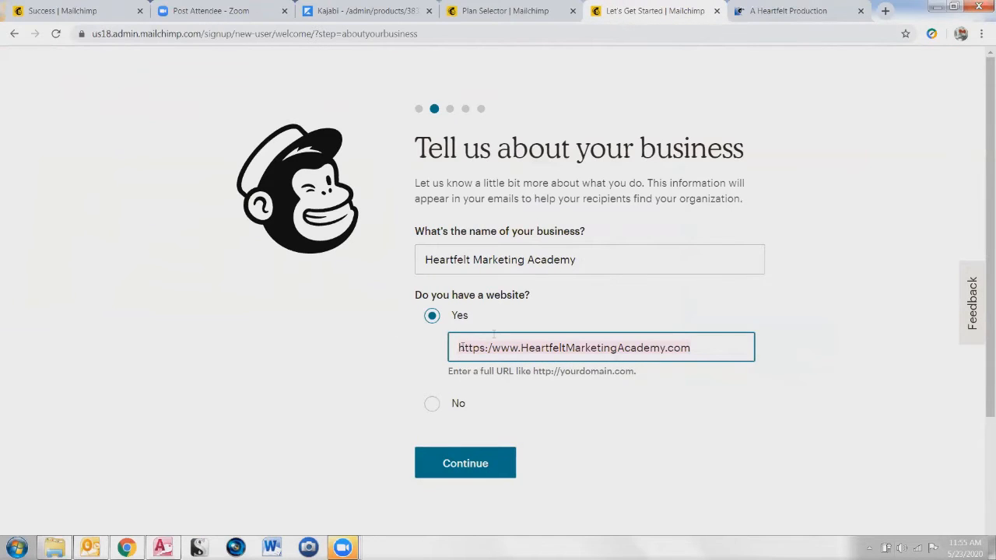
scroll(347, 403, "down", 3)
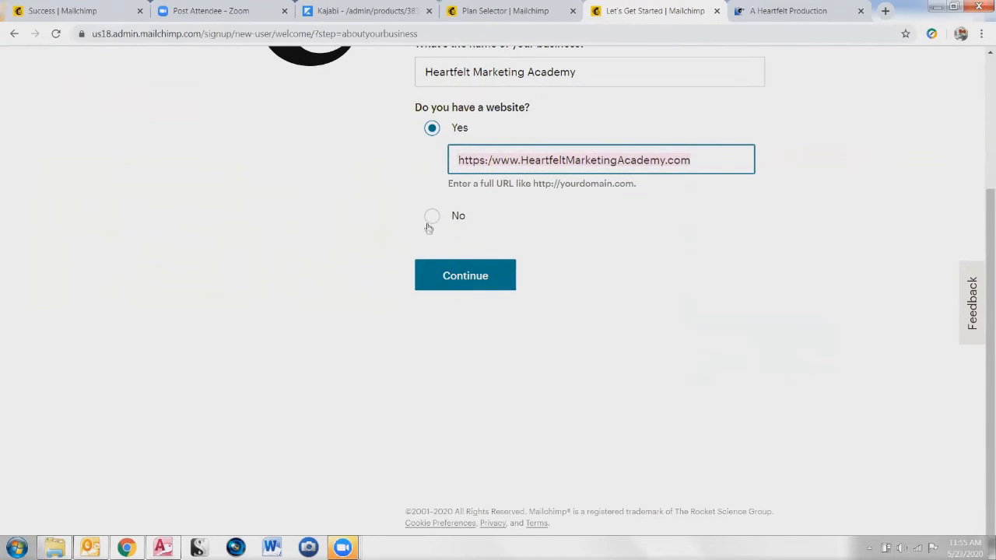
left_click(482, 269)
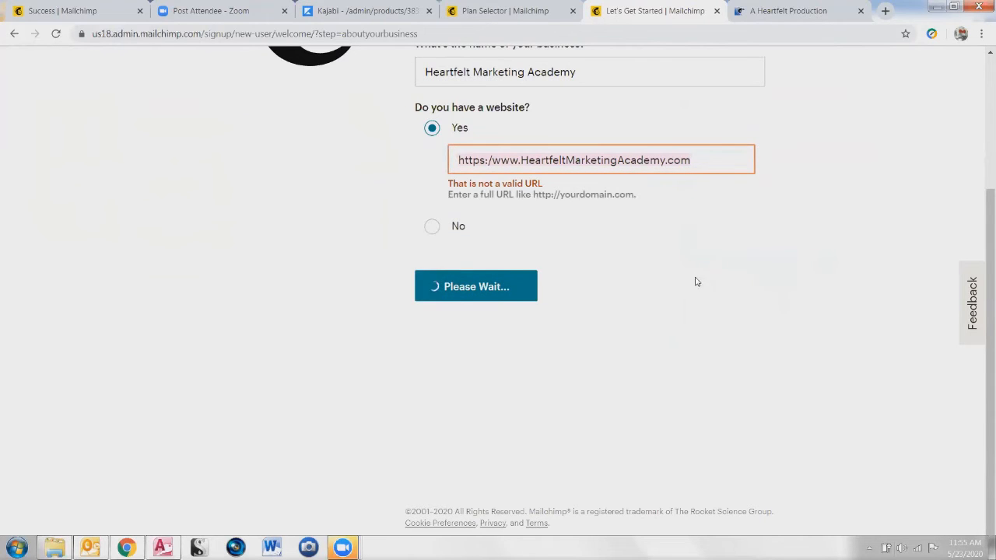
left_click(491, 160)
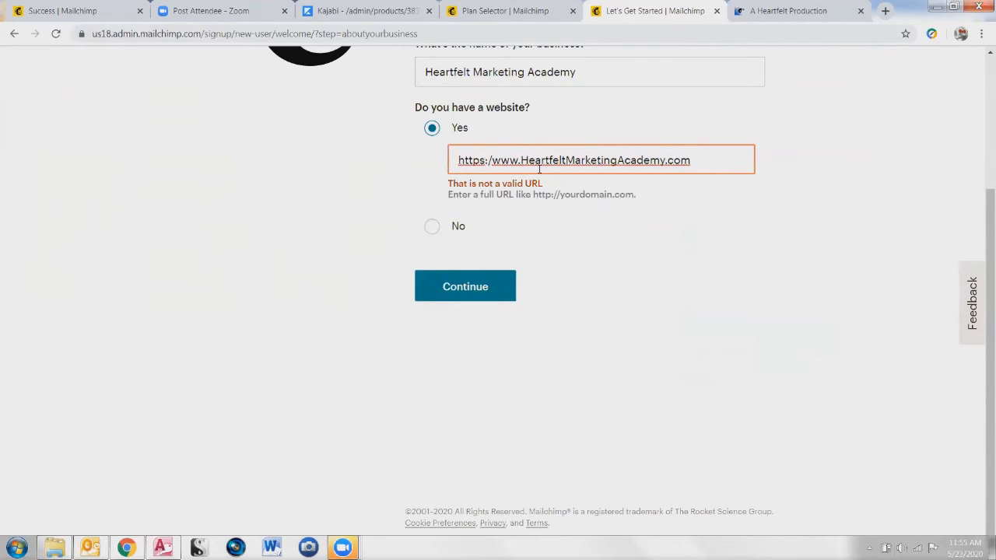
key("Left")
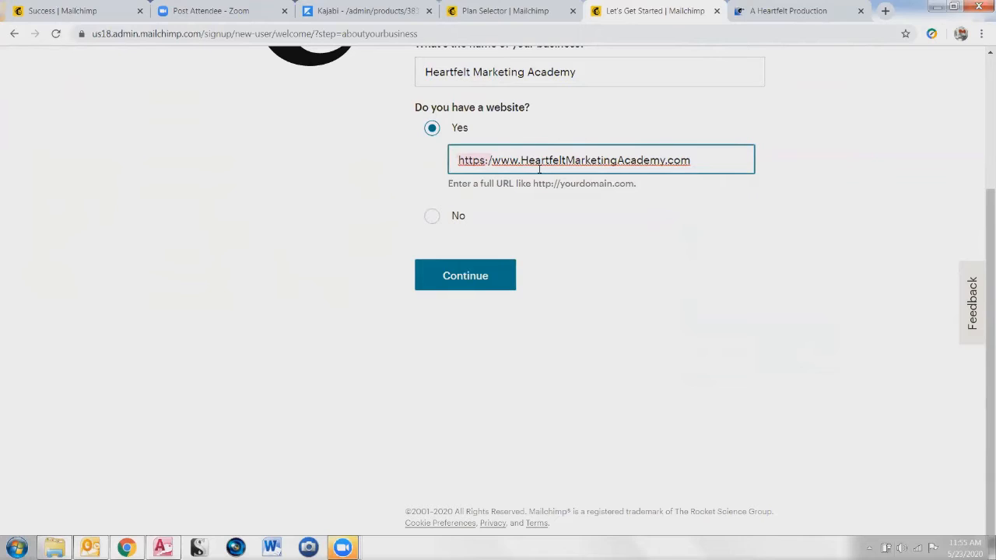
key("BackSpace")
key("BackSpace")
key("BackSpace")
key("BackSpace")
key("BackSpace")
key("BackSpace")
key("BackSpace")
key("End")
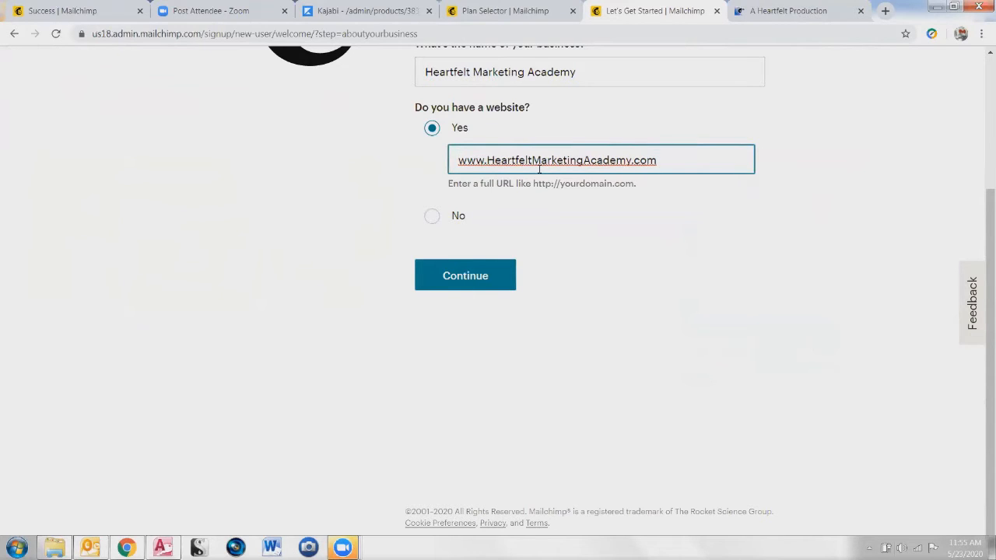
key("ctrl+z")
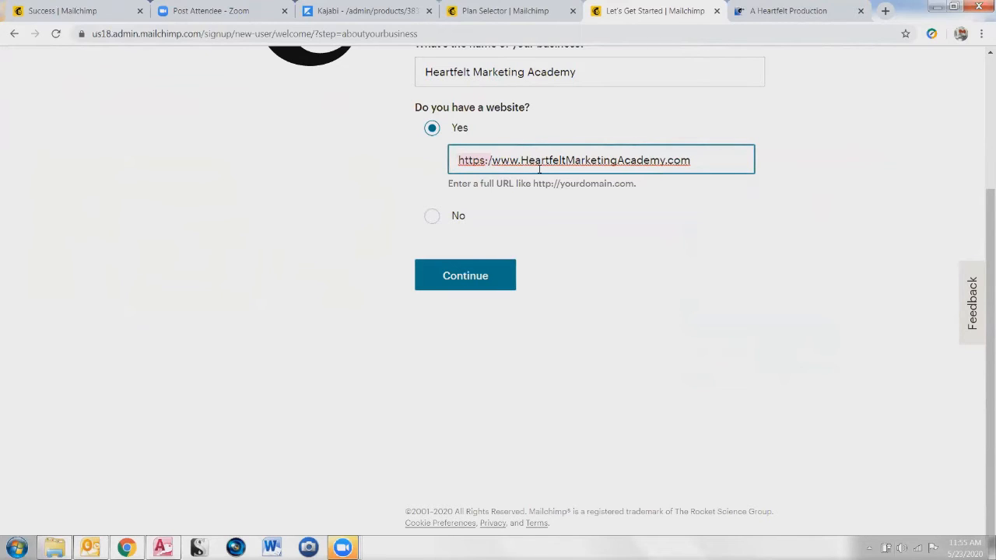
key("Home")
key("Delete")
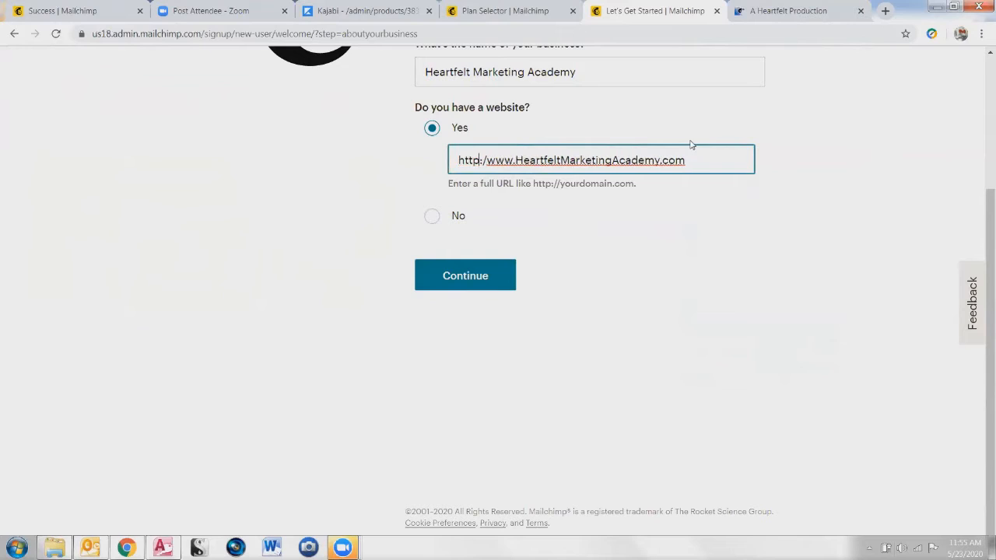
type("s:/")
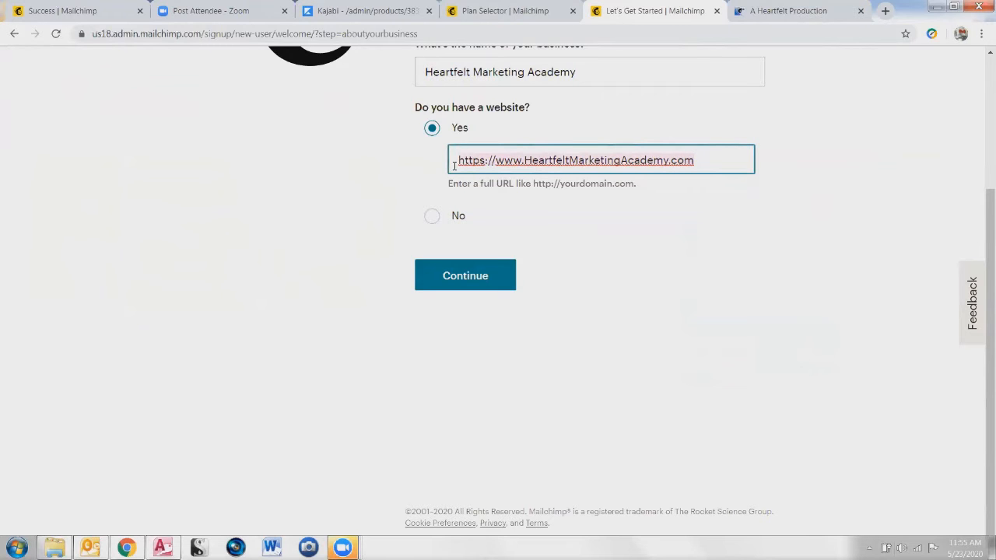
Test the corrected website address in the other browser tab, then resubmit the business details
left_click(767, 11)
left_click(220, 32)
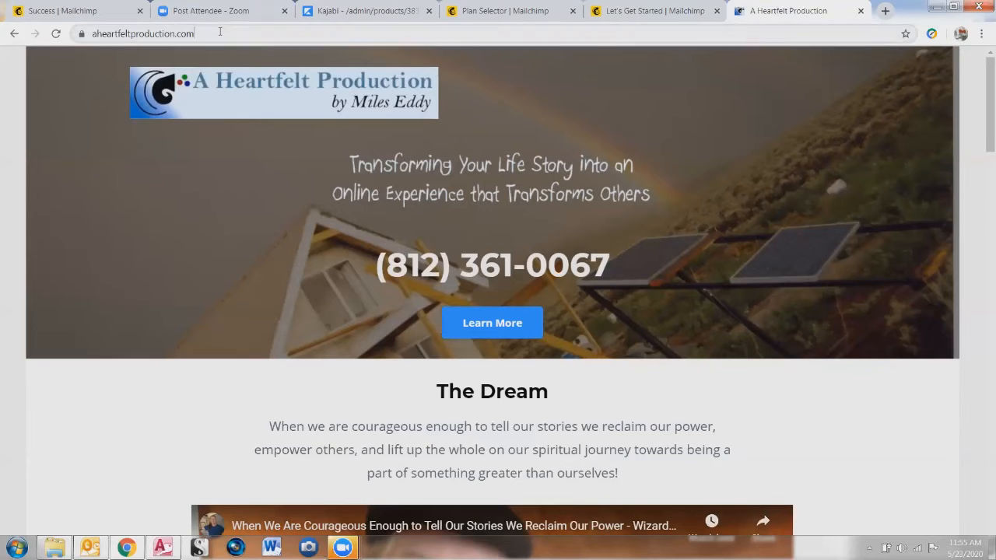
type("https://www.HeartfeltMarketingAcademy.com")
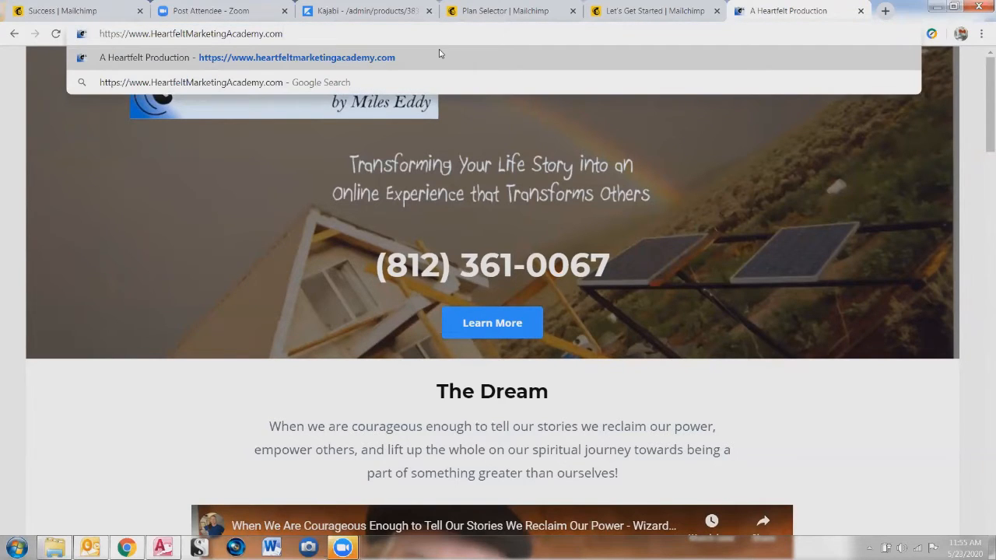
key("Return")
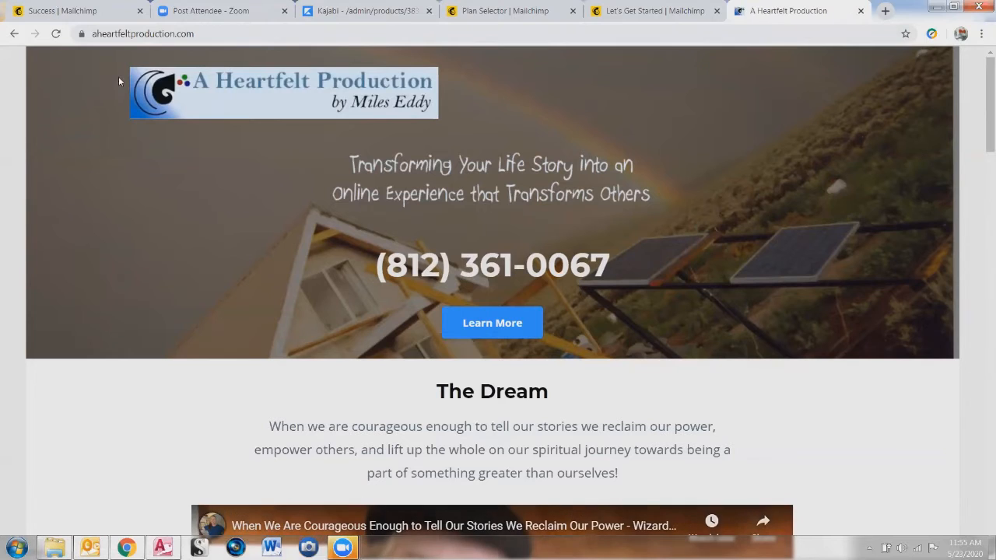
left_click(660, 14)
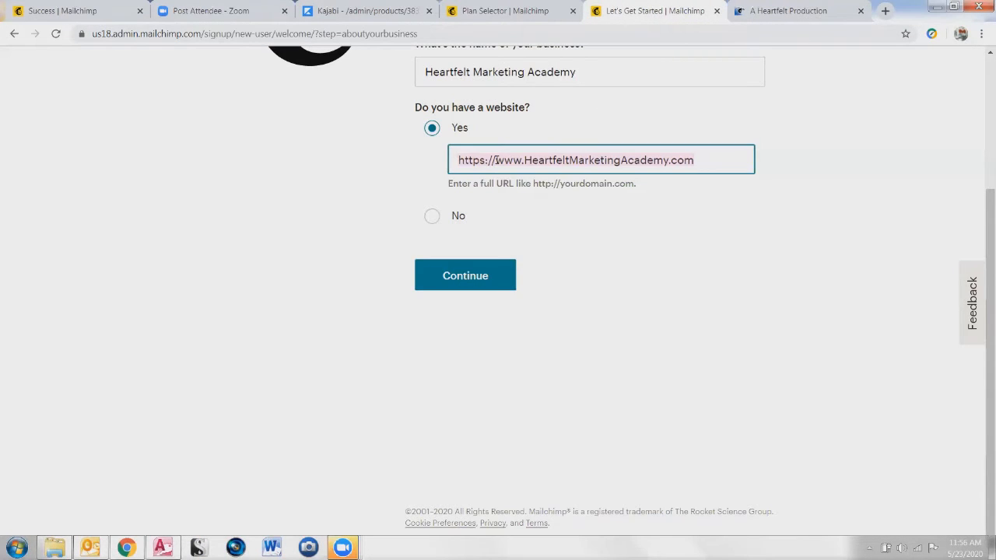
left_click(464, 274)
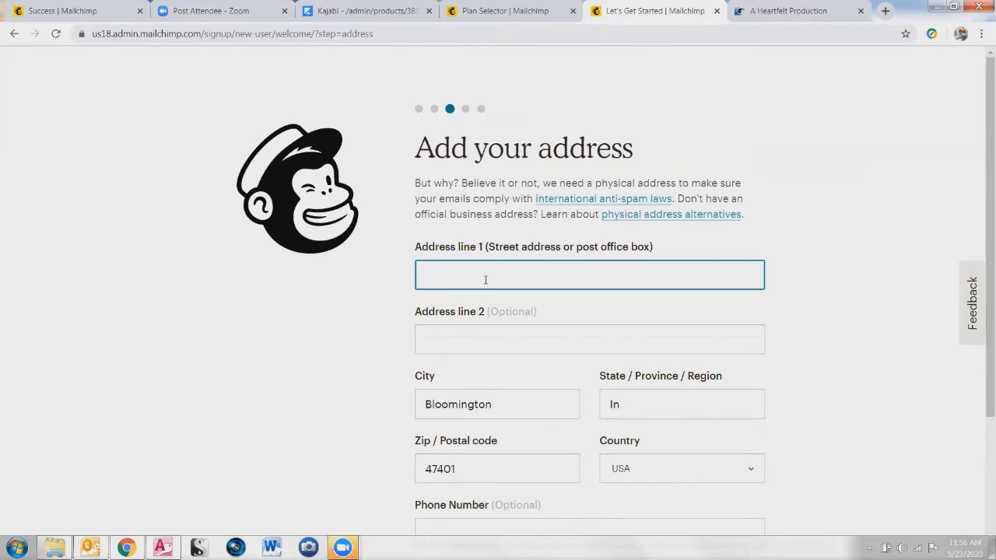
Fill the address form from a saved address, answer No to special-offer calls, and continue
left_click(450, 281)
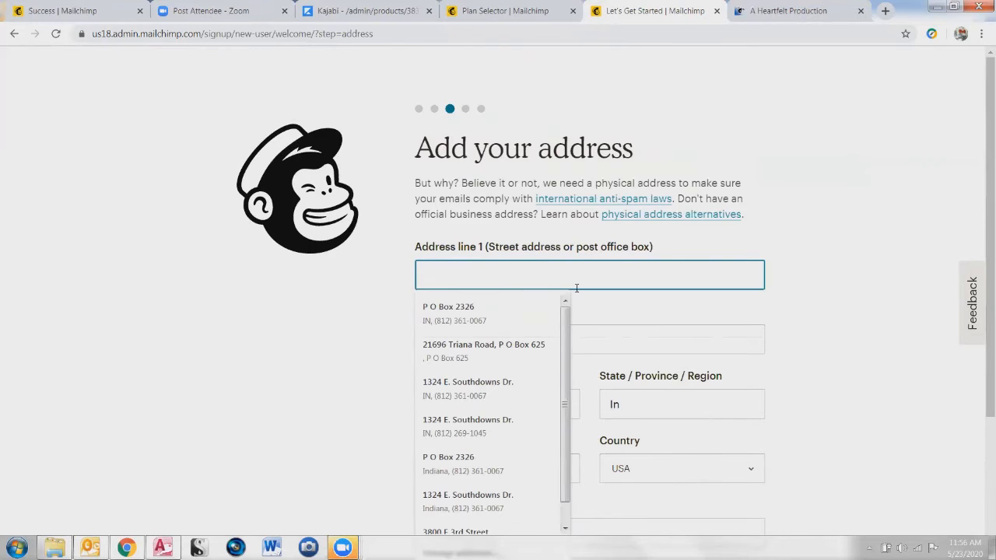
left_click(430, 314)
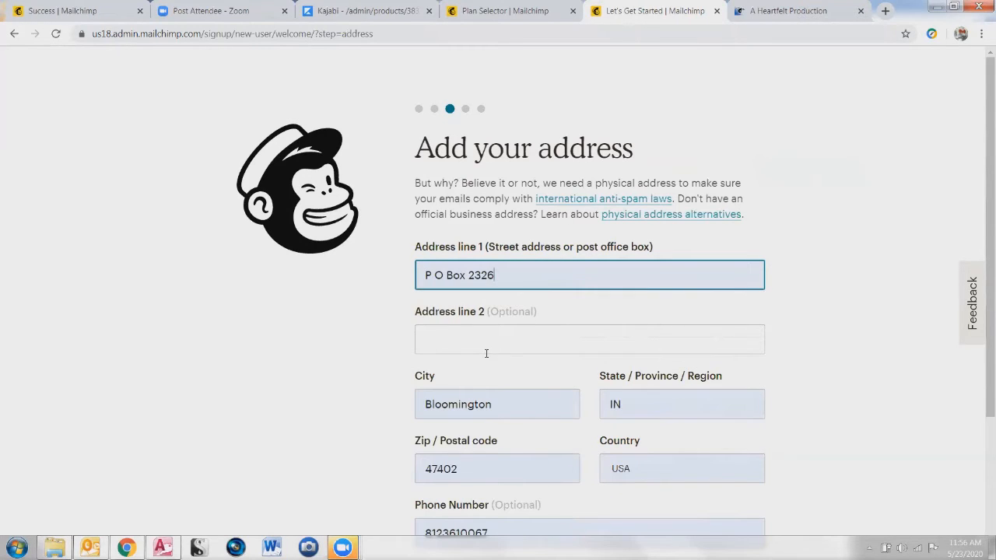
scroll(487, 481, "down", 2)
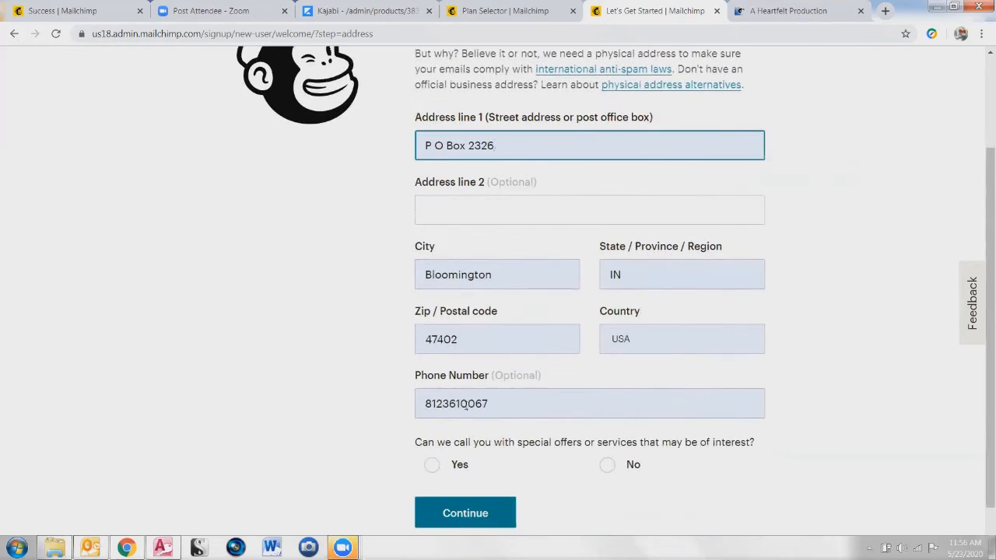
scroll(474, 417, "down", 1)
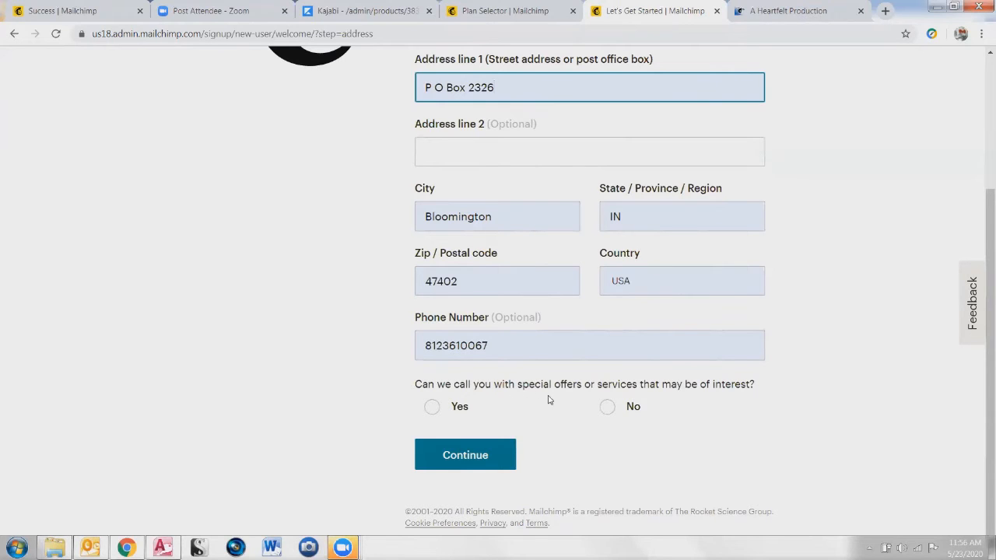
left_click(607, 407)
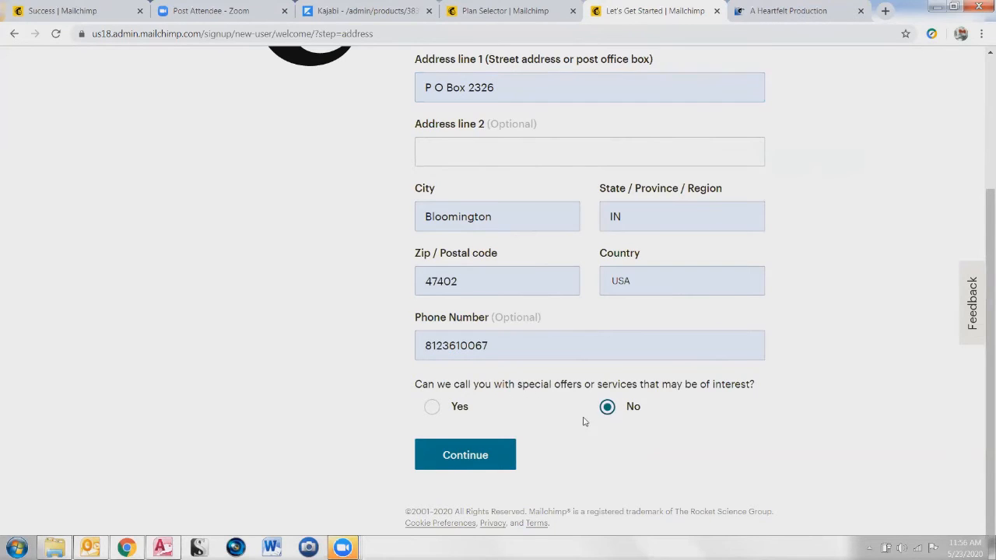
left_click(485, 455)
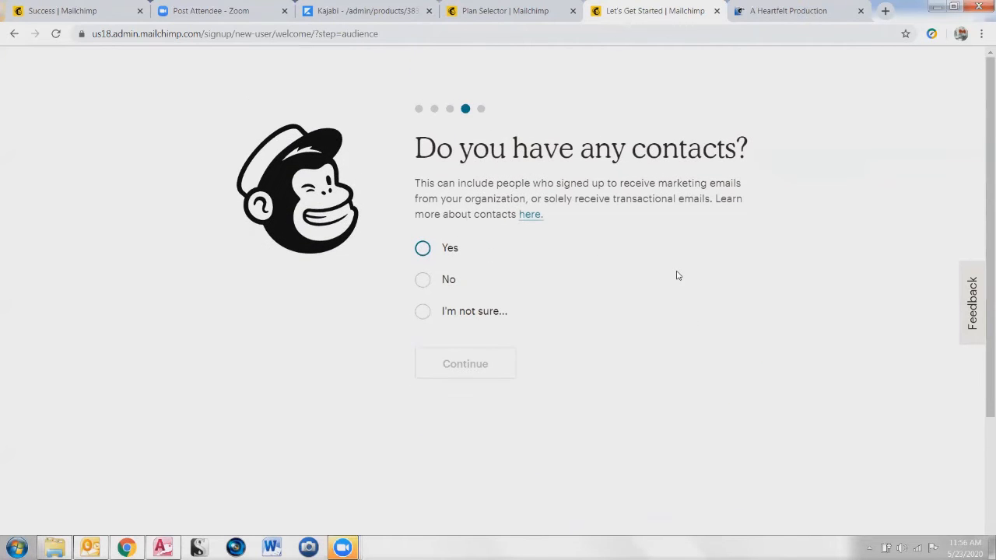
Answer No to having existing contacts and continue to the offerings question
left_click(422, 281)
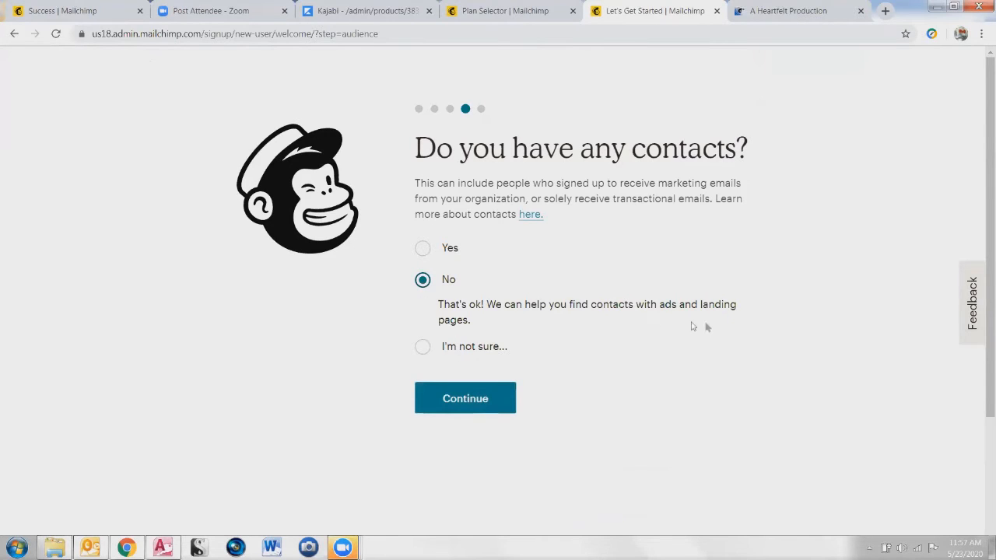
left_click(451, 401)
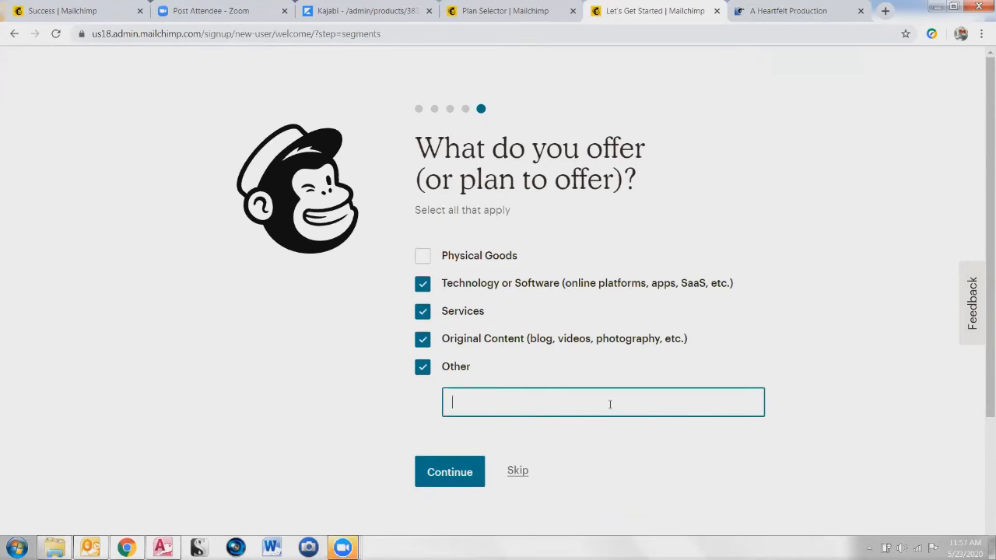
Enter Coaching as the other offering, make Services primary, and answer Yes to selling online
type("oaching")
left_click(452, 480)
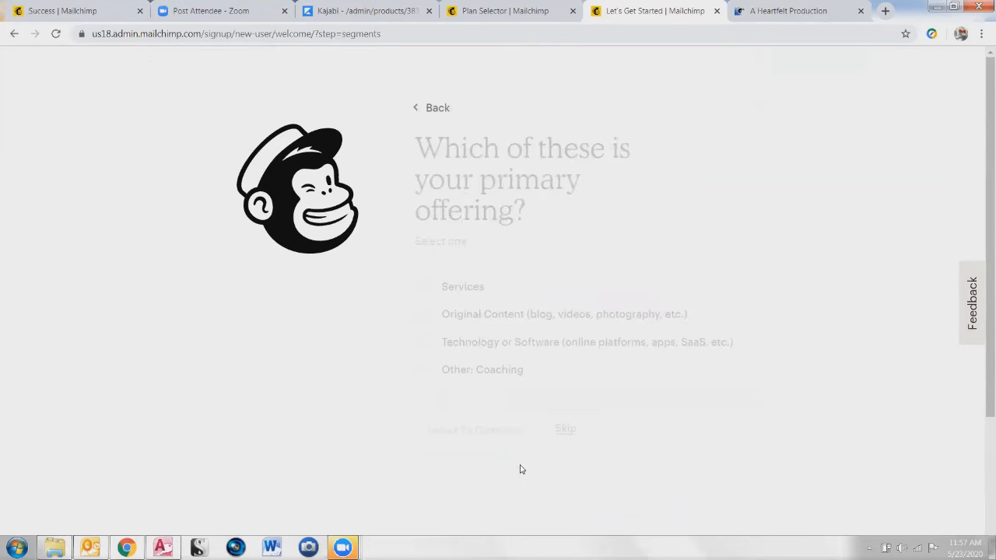
left_click_drag(484, 224, 485, 243)
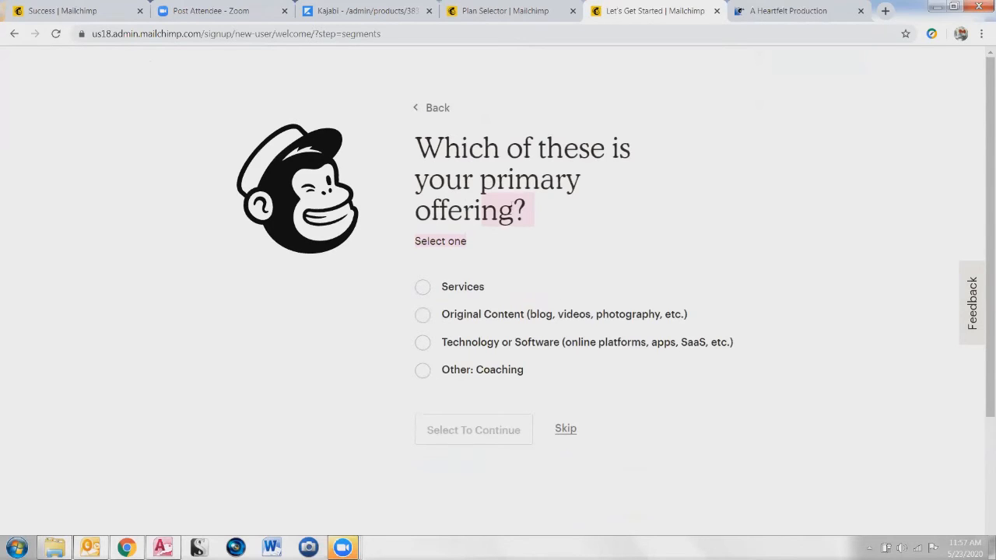
left_click(422, 287)
left_click(446, 433)
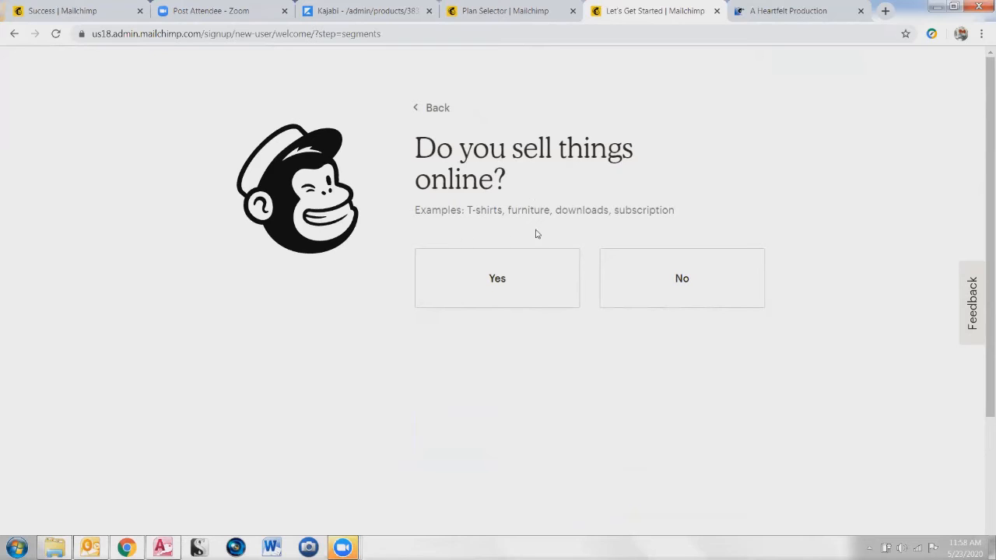
left_click(519, 279)
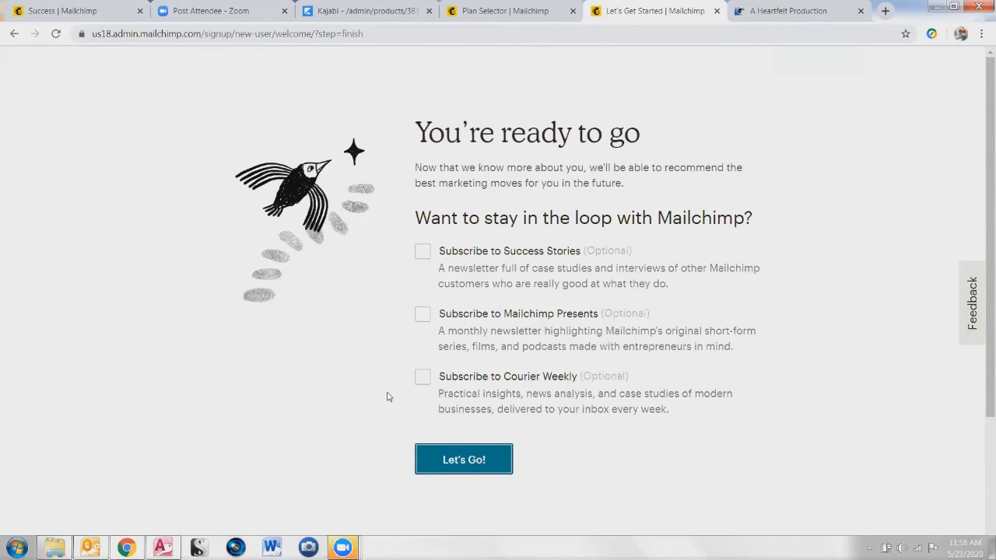
Finish onboarding with Let's Go!, leaving all three newsletter subscriptions unticked
left_click(459, 462)
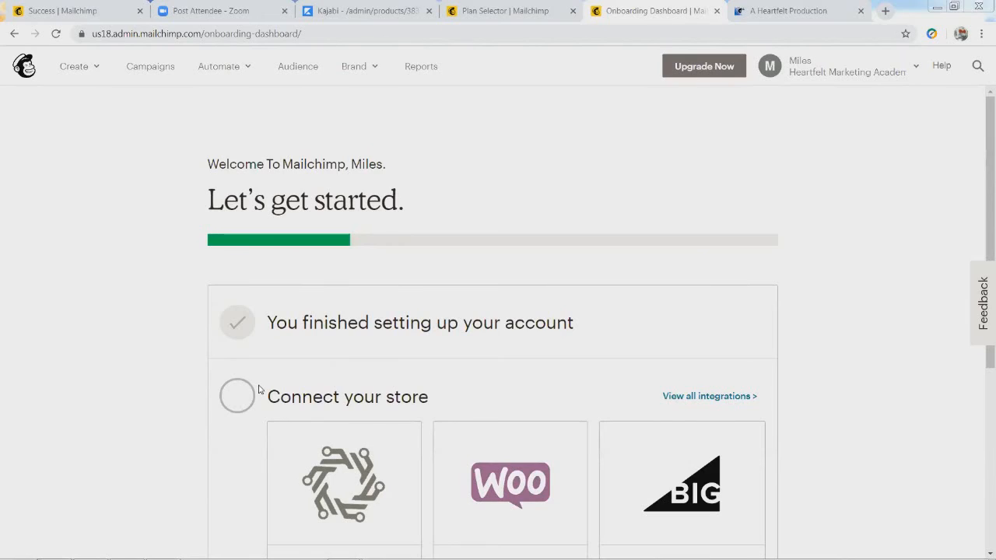
left_click_drag(988, 224, 981, 372)
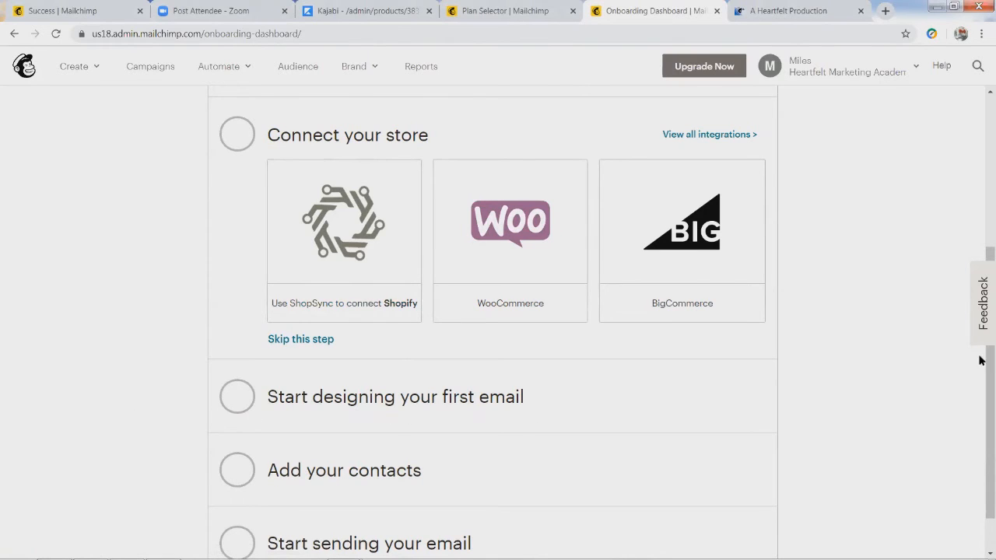
Scroll the Heartfelt Marketing Academy dashboard and open the account options menu
left_click_drag(980, 389, 981, 451)
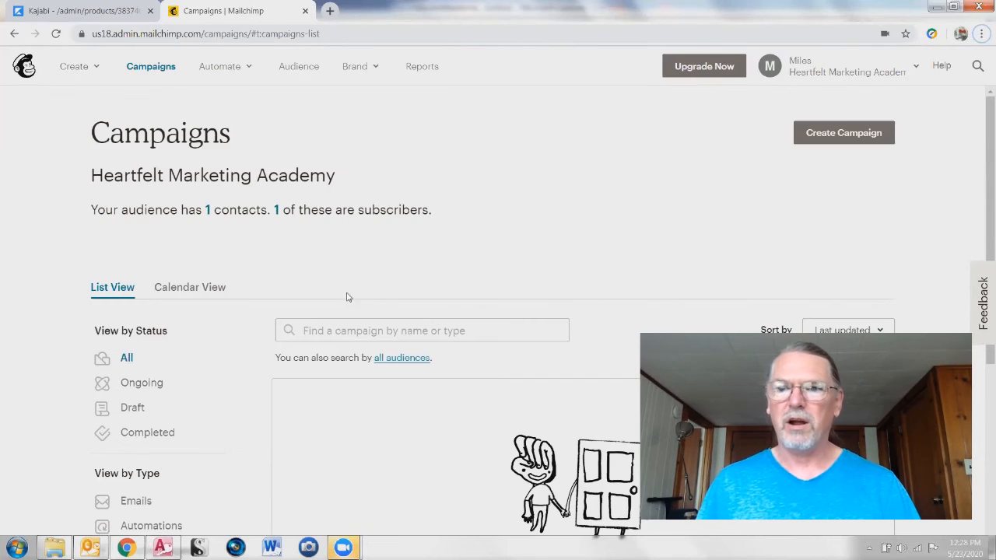
left_click(800, 65)
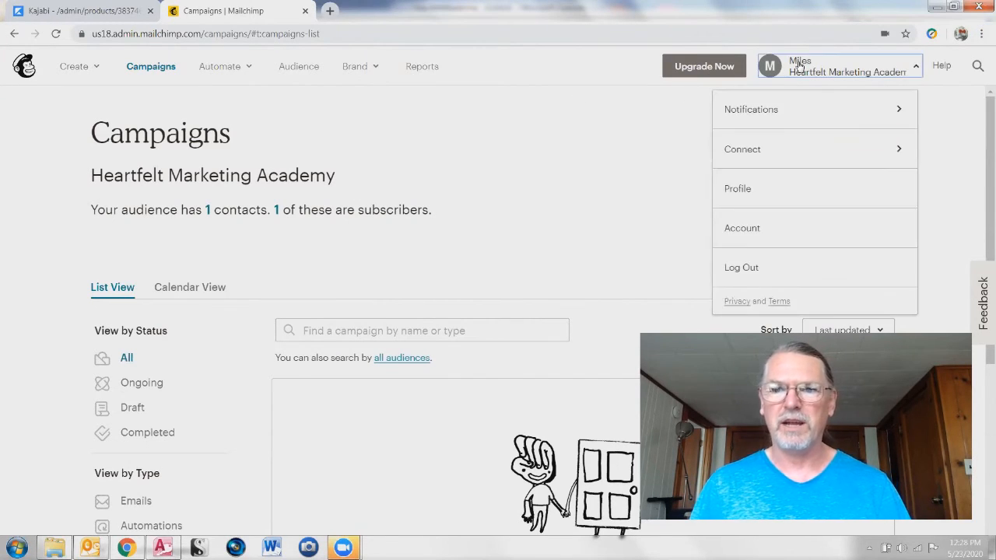
Go to the My Profile page and scroll through its settings
left_click(740, 196)
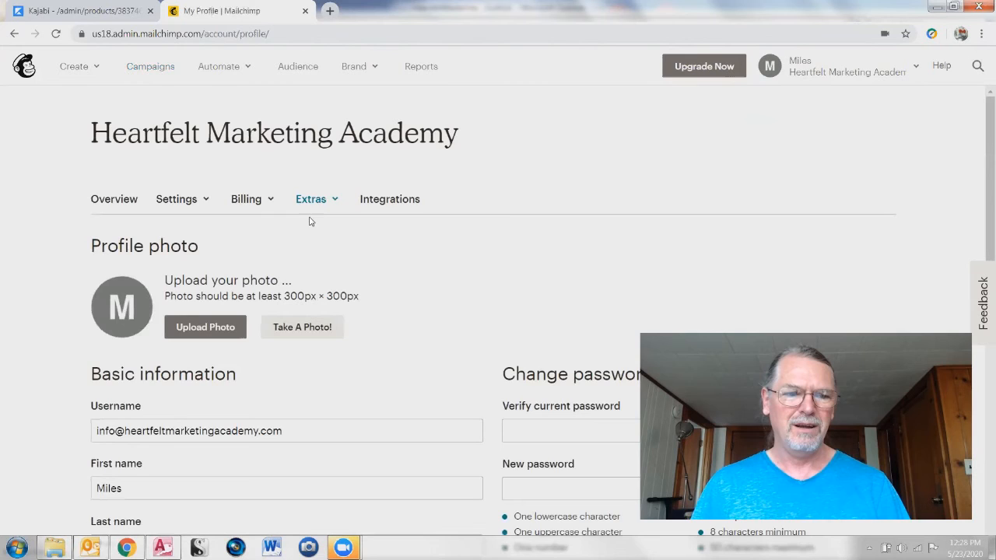
scroll(55, 426, "down", 3)
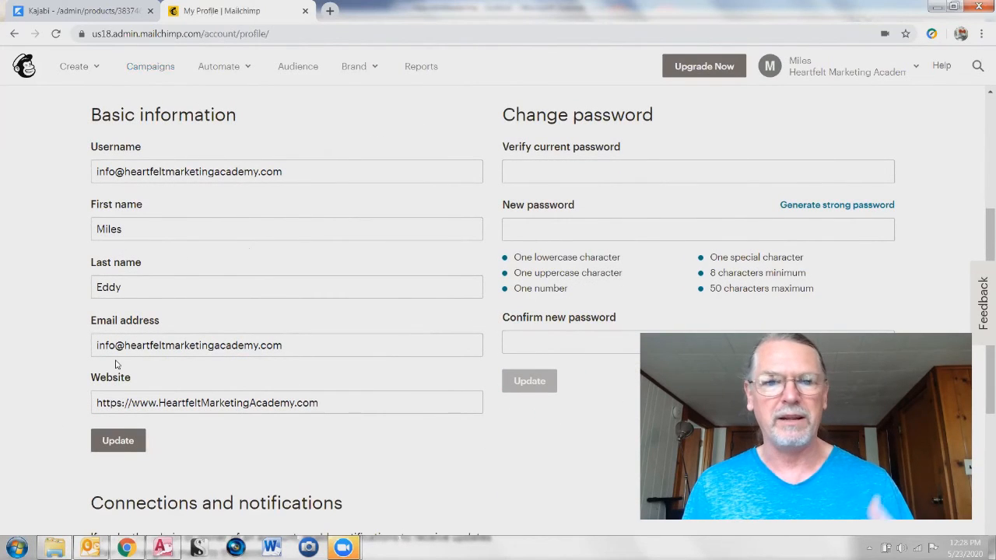
scroll(239, 440, "up", 1)
scroll(240, 387, "down", 1)
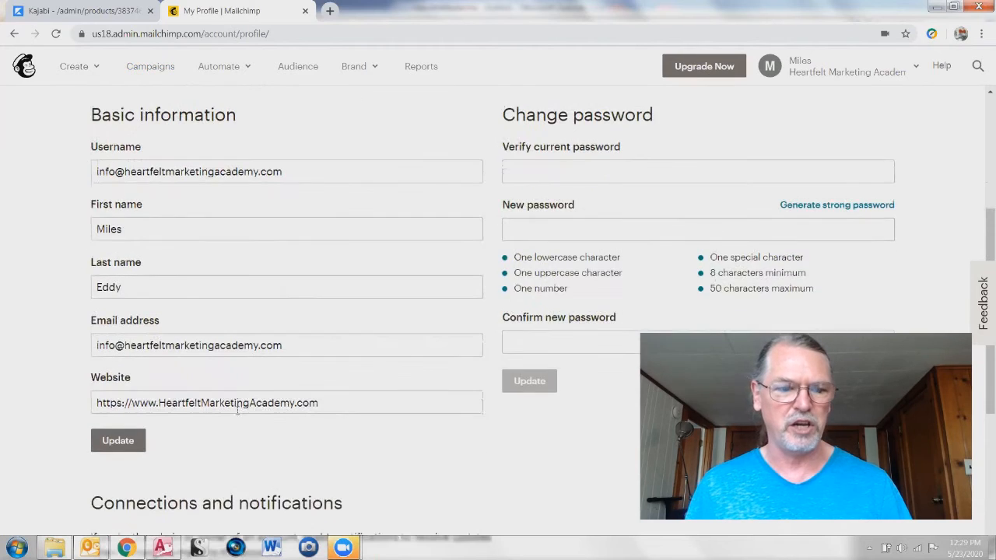
scroll(276, 374, "up", 3)
scroll(506, 335, "down", 1)
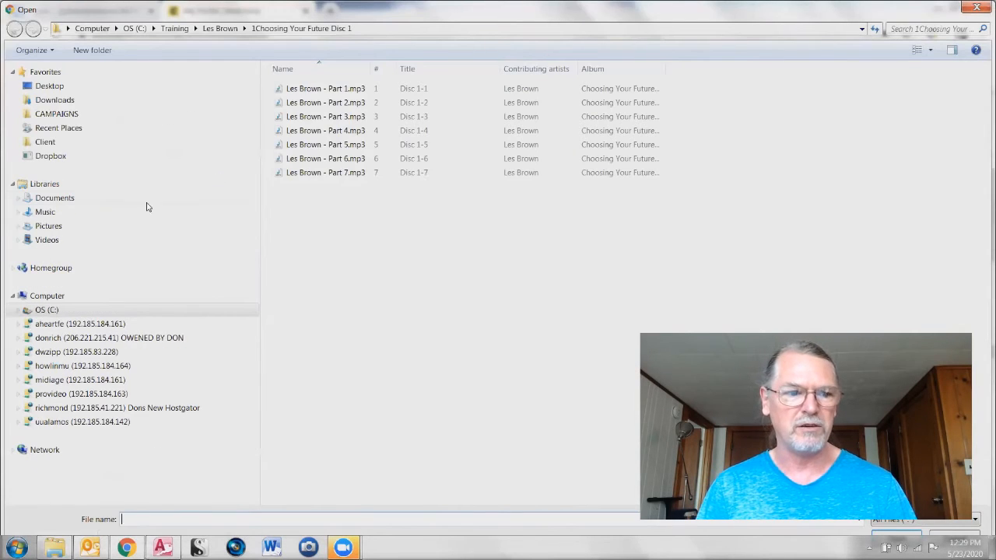
Upload the headshot JPG from C:\A Heartfelt Production\Pictures as the profile photo
left_click(10, 309)
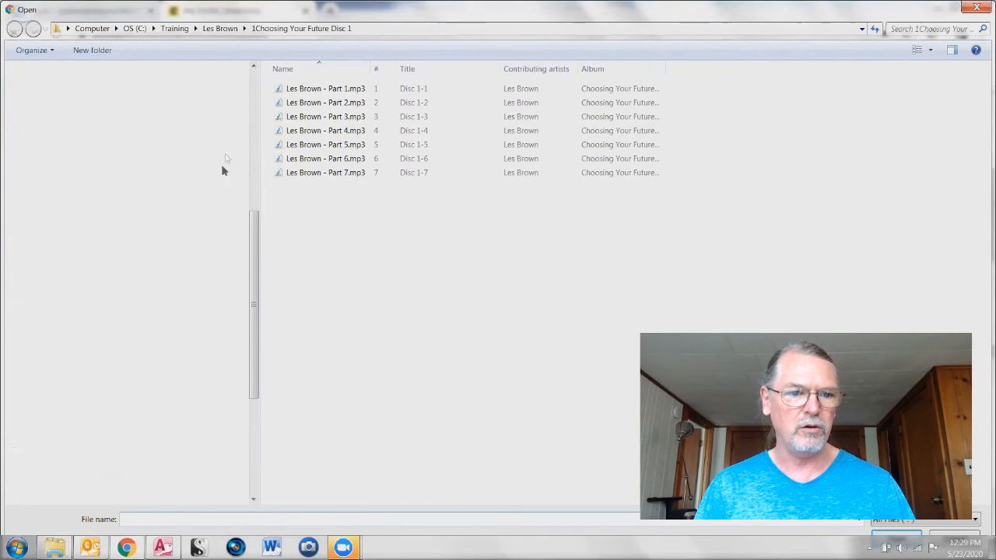
left_click(253, 119)
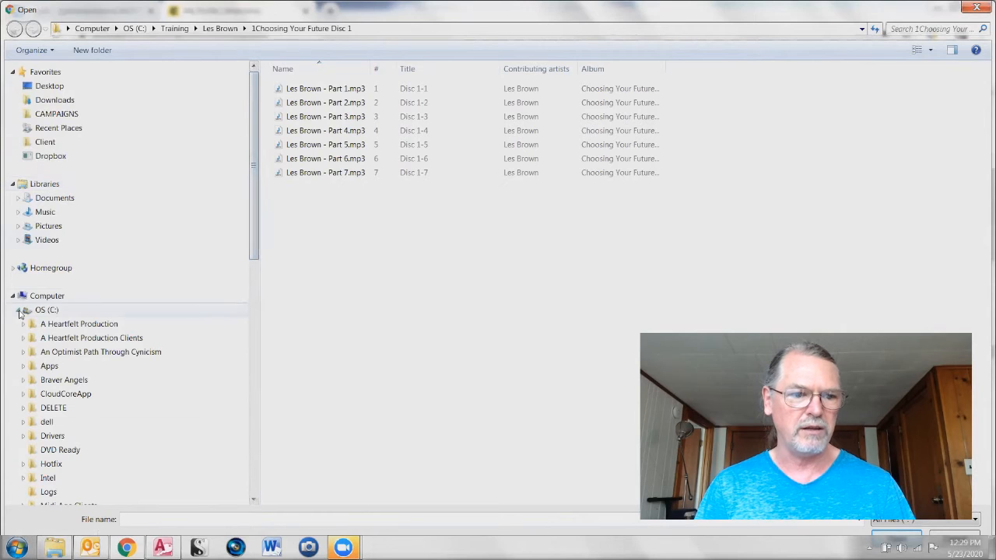
left_click(22, 324)
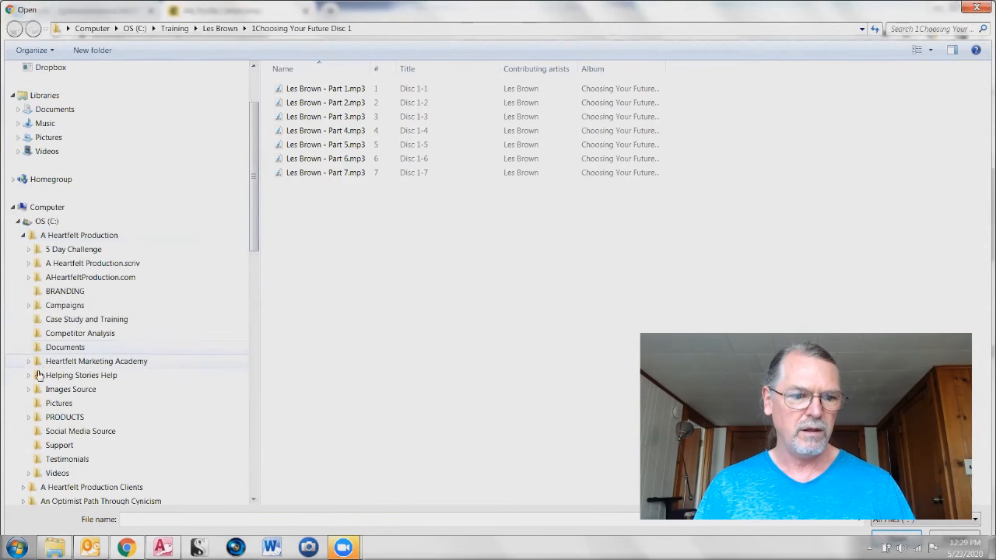
left_click(41, 405)
left_click(337, 439)
left_click(354, 331)
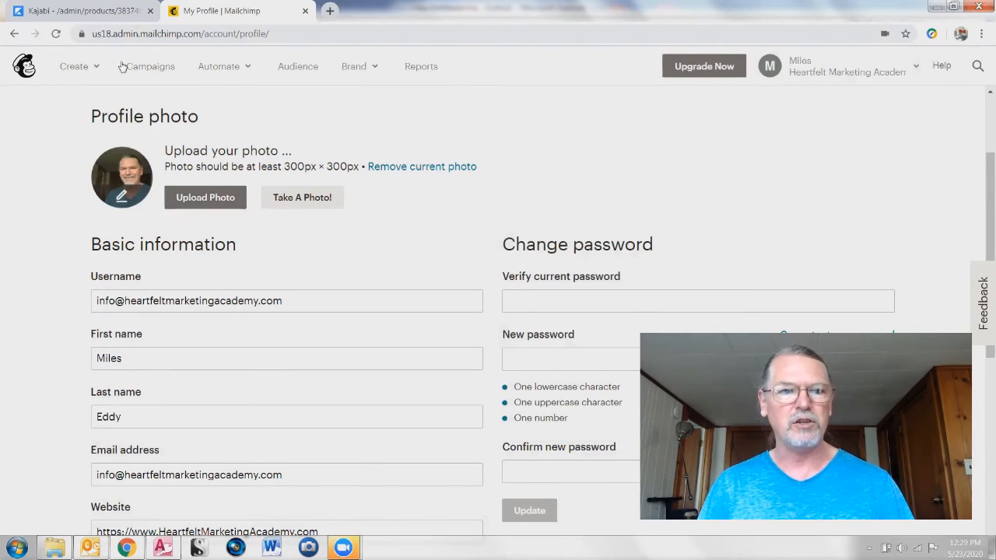
Show the Create menu with Email, Ads, Website, Landing Page, Survey, Signup form and Postcard
left_click(72, 68)
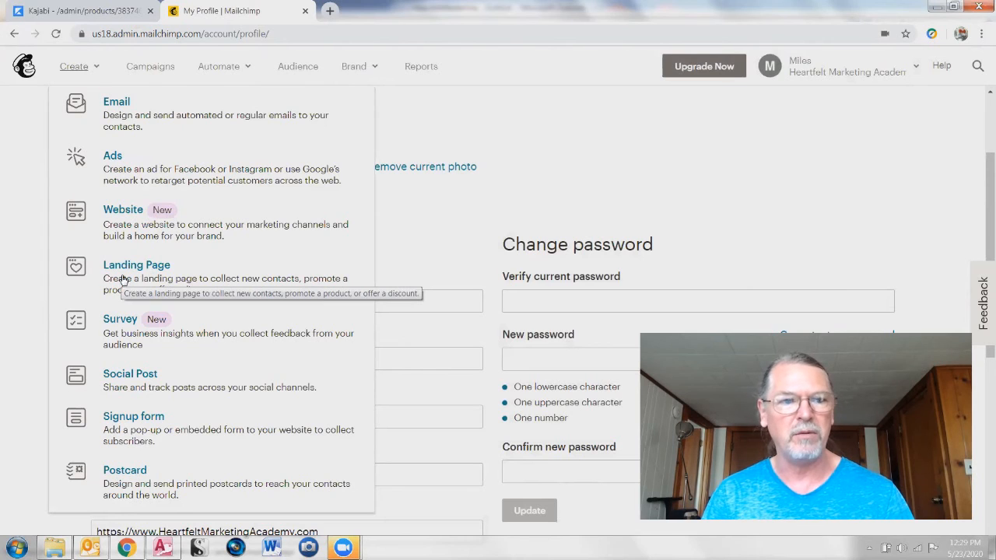
Return to Campaigns, scroll through it, and show the Automate menu's Email, Ad and Postcard options
left_click(147, 67)
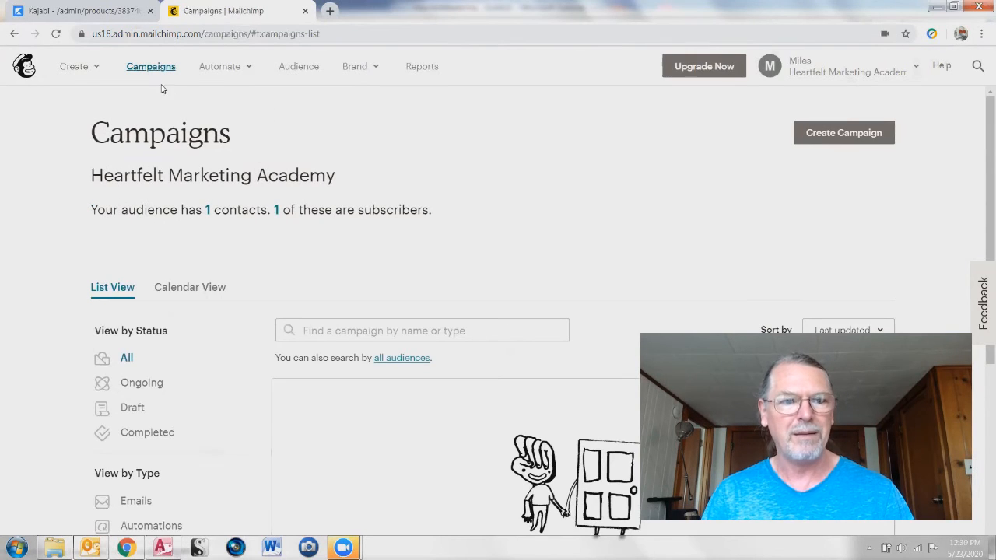
scroll(78, 443, "down", 3)
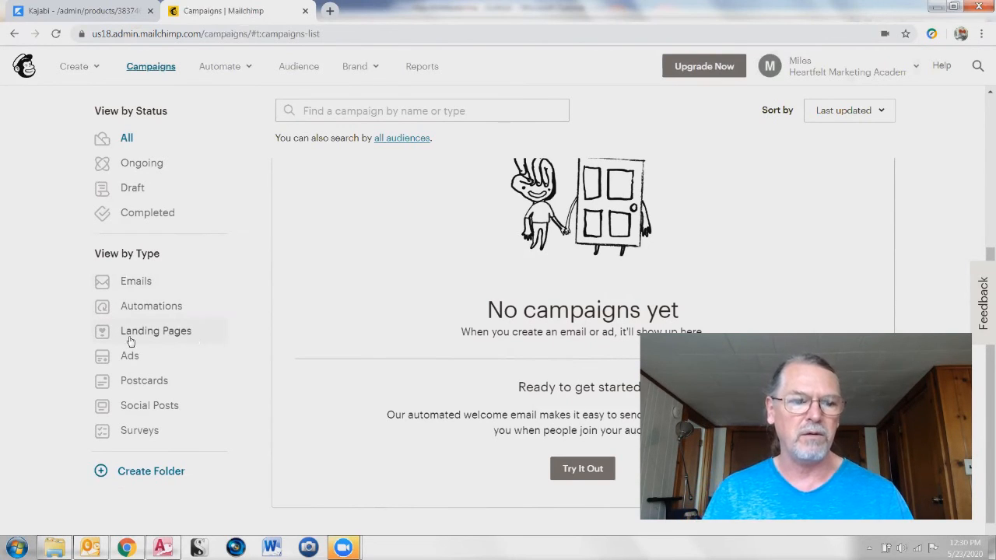
scroll(81, 229, "up", 3)
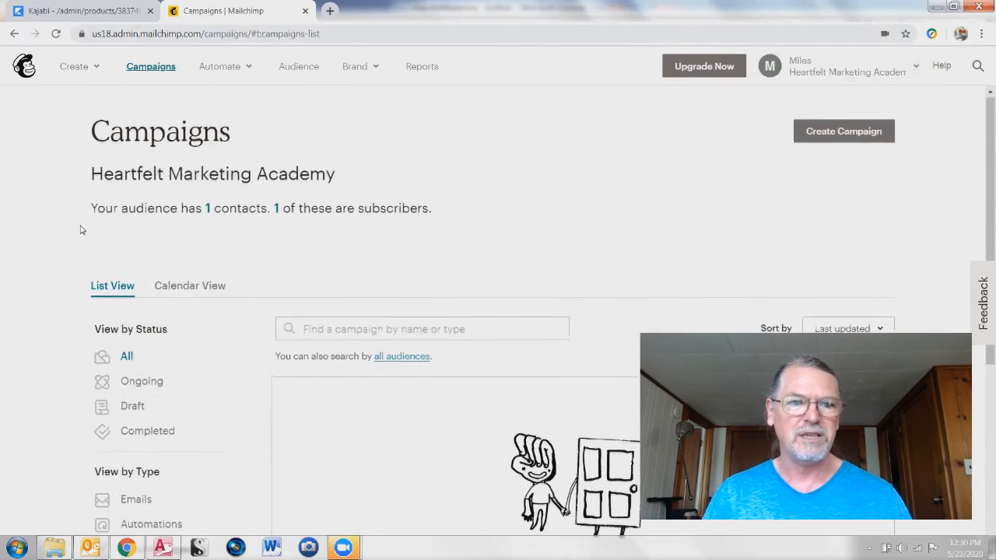
left_click(210, 68)
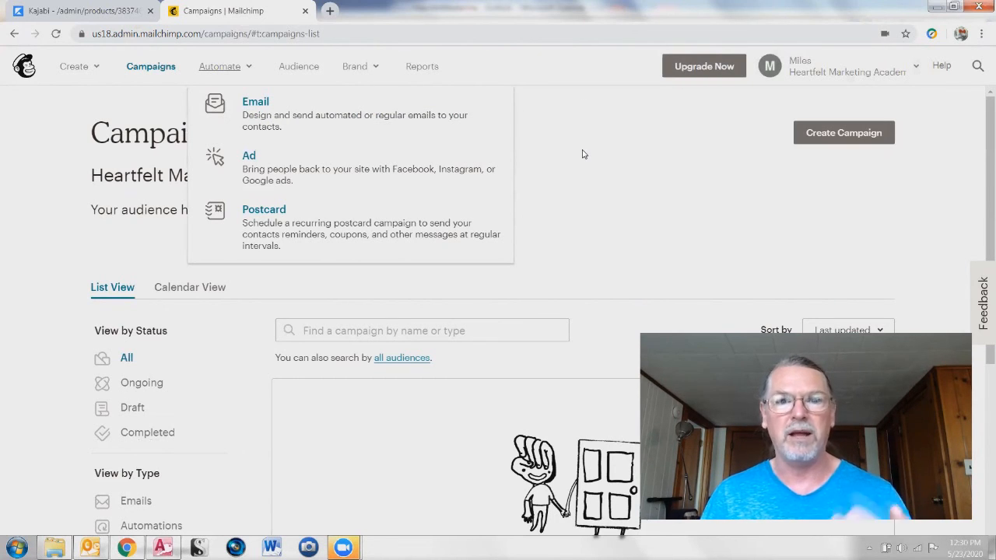
Show the Audience dashboard with Heartfelt Marketing Academy's 1 subscriber, glancing at the Brand options
left_click(290, 68)
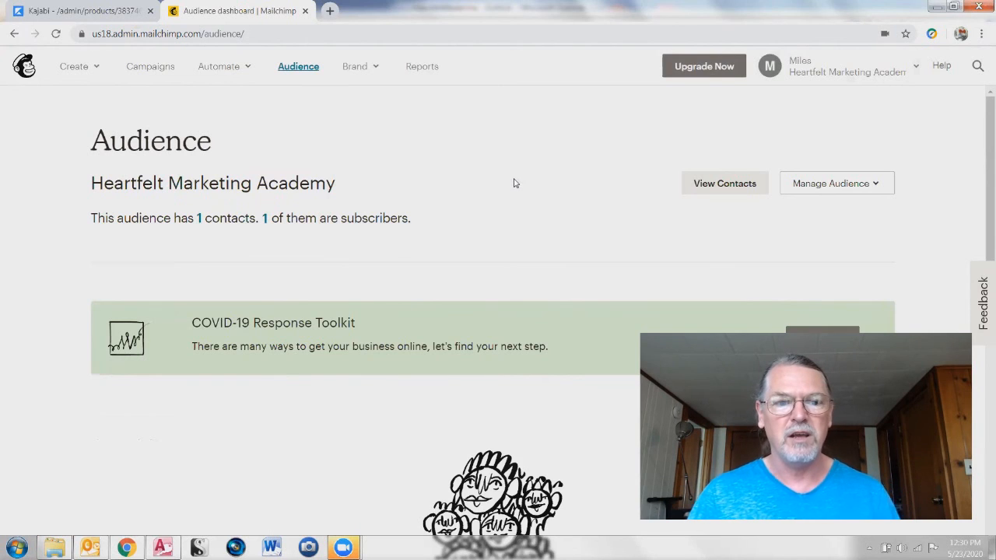
left_click(354, 68)
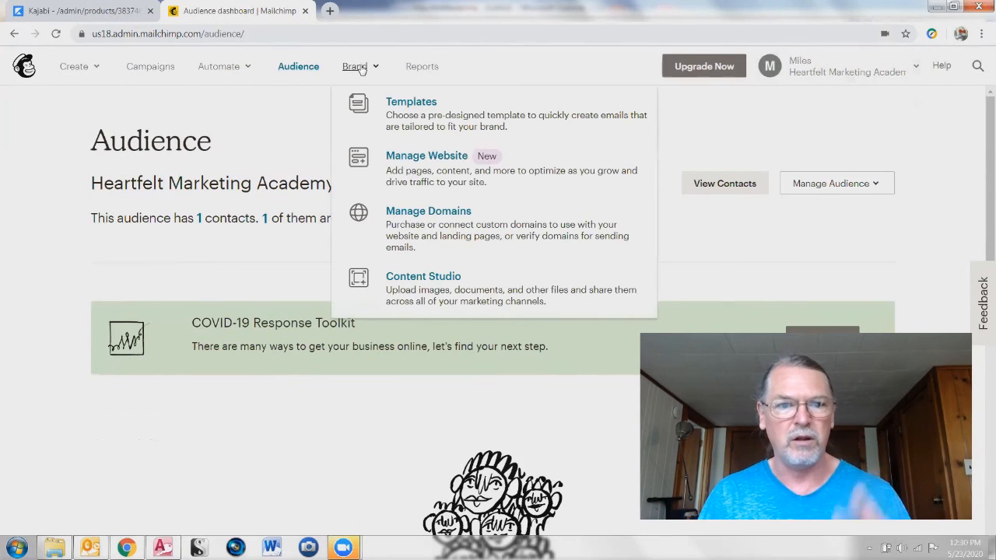
left_click(225, 127)
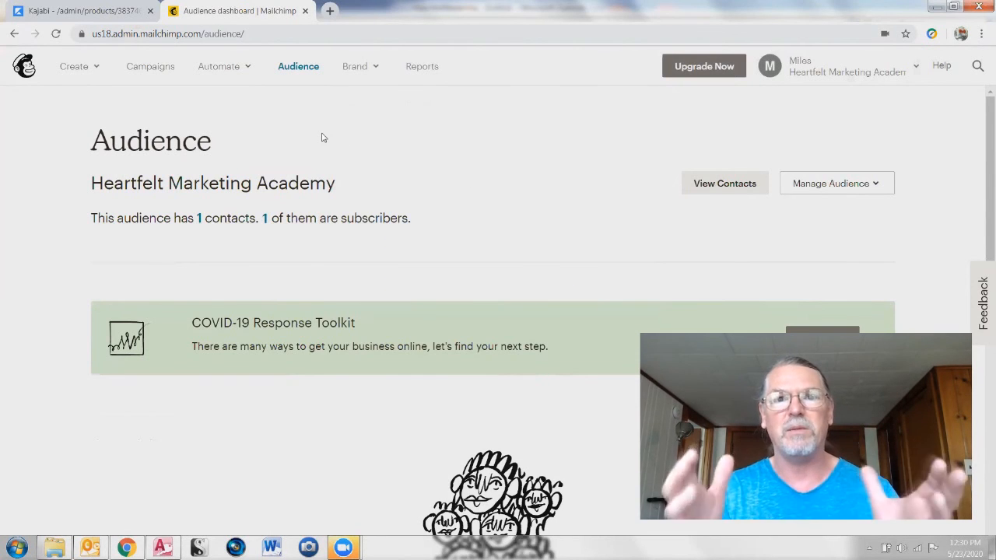